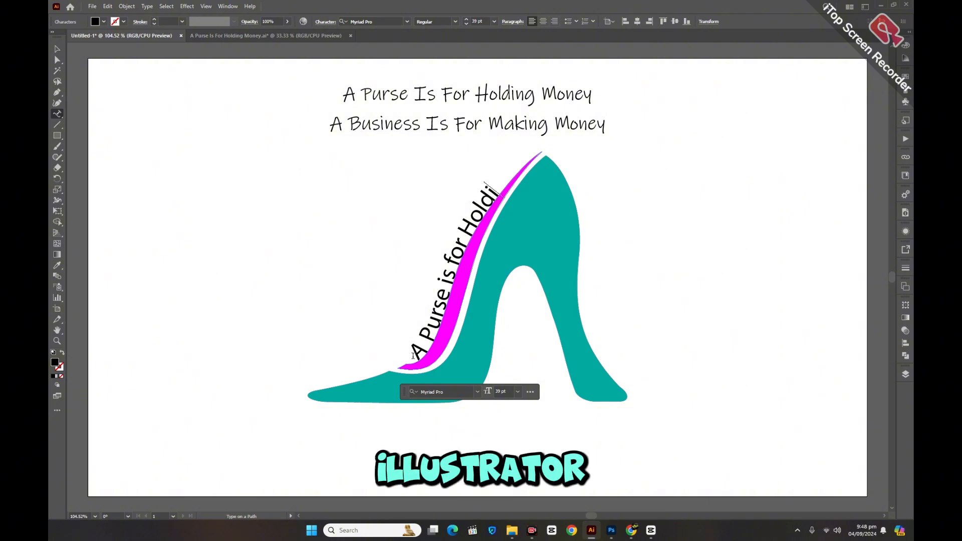
Step: Complete the text along the narrow magenta strip's path to read "A Purse is for Holding Money"
text(M)
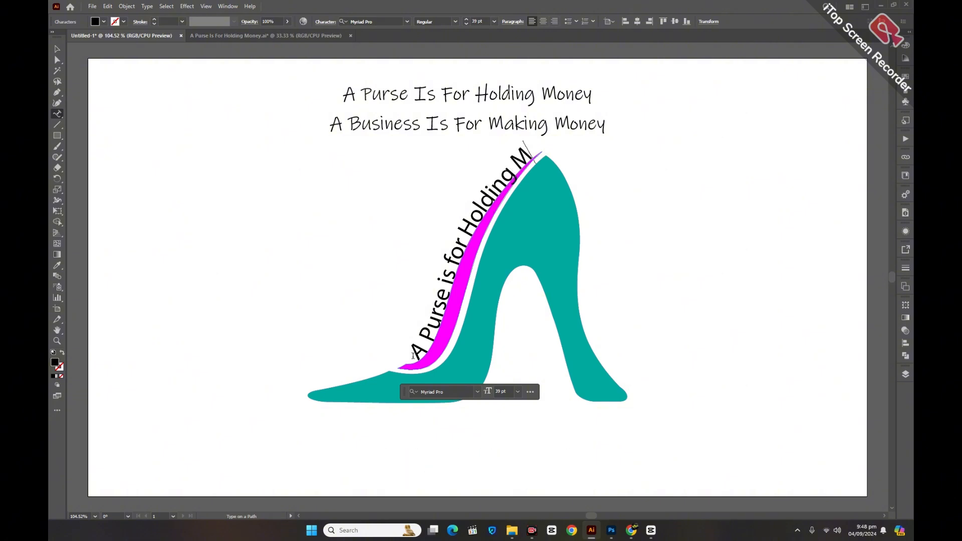
text(oney)
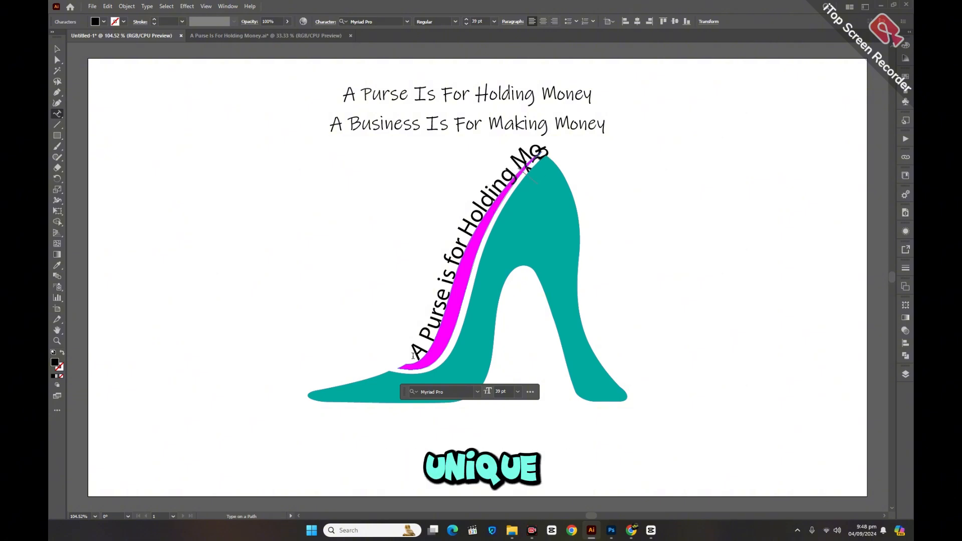
click(57, 48)
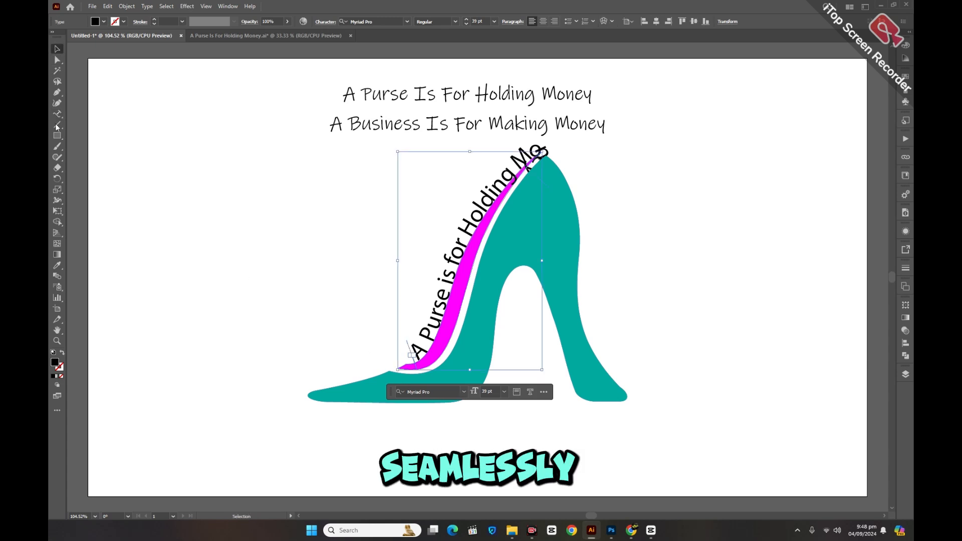
Step: Match the curved text's font and size to the "A Purse Is For Holding Money" heading with the Eyedropper
click(58, 265)
click(377, 85)
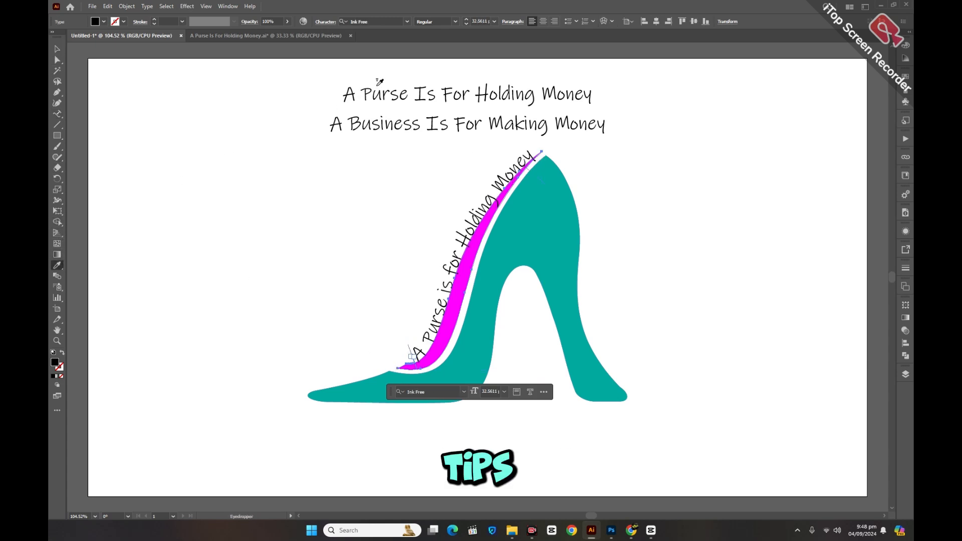
click(56, 49)
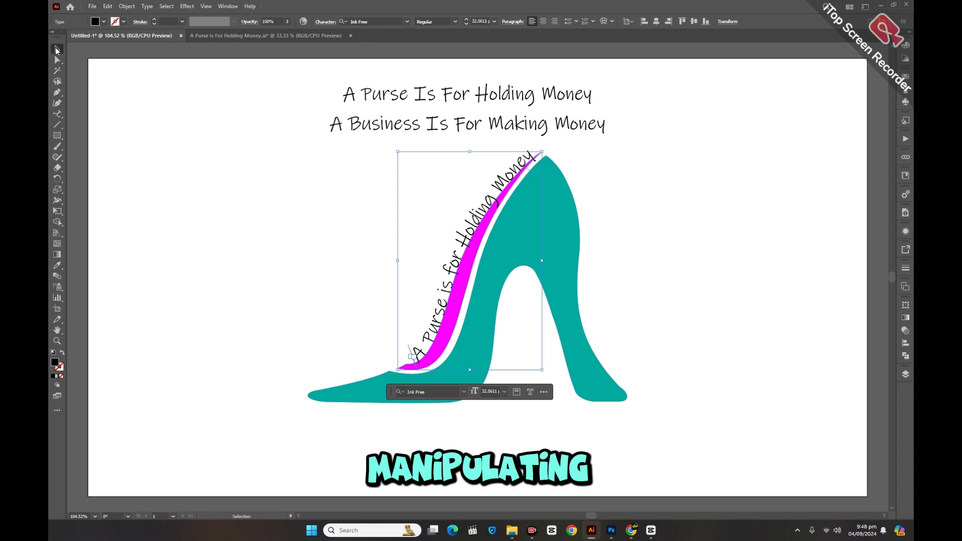
click(221, 183)
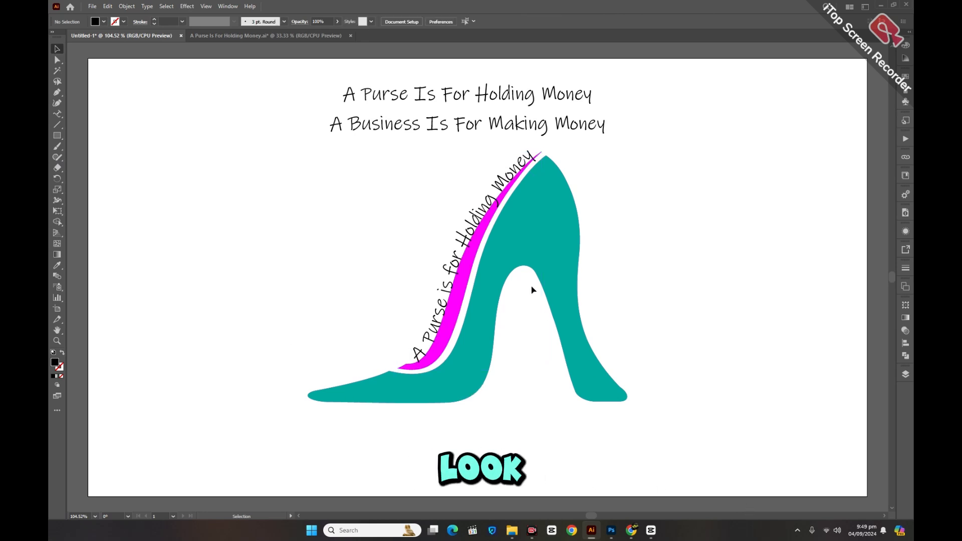
Step: Swap the teal shoe's fill and stroke and add "A Business is for Making Money" as type along its outline
click(499, 262)
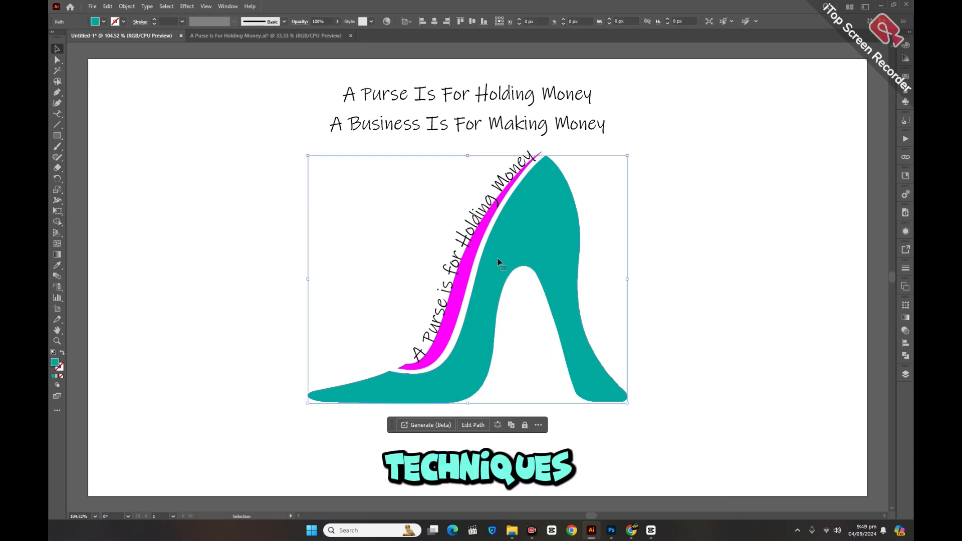
click(57, 352)
click(57, 114)
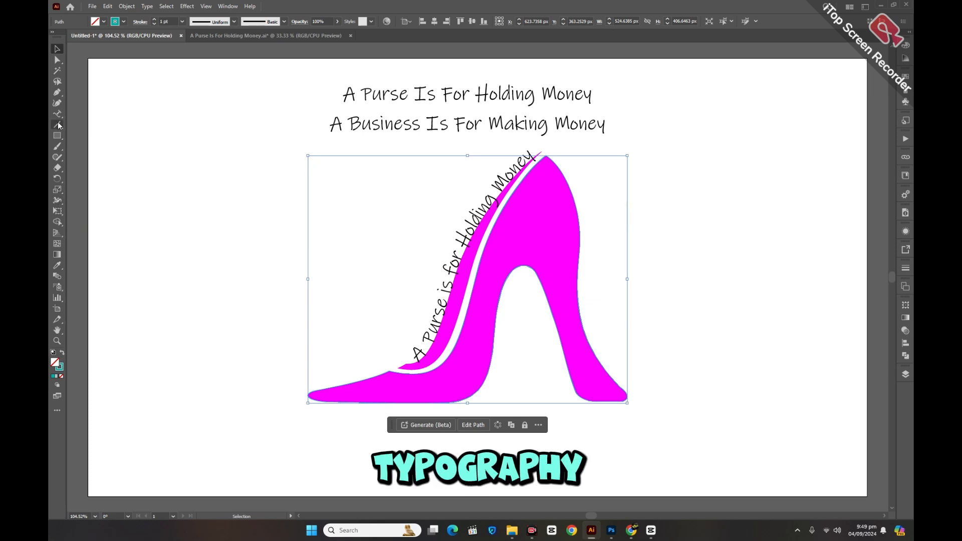
click(385, 367)
key(BackSpace)
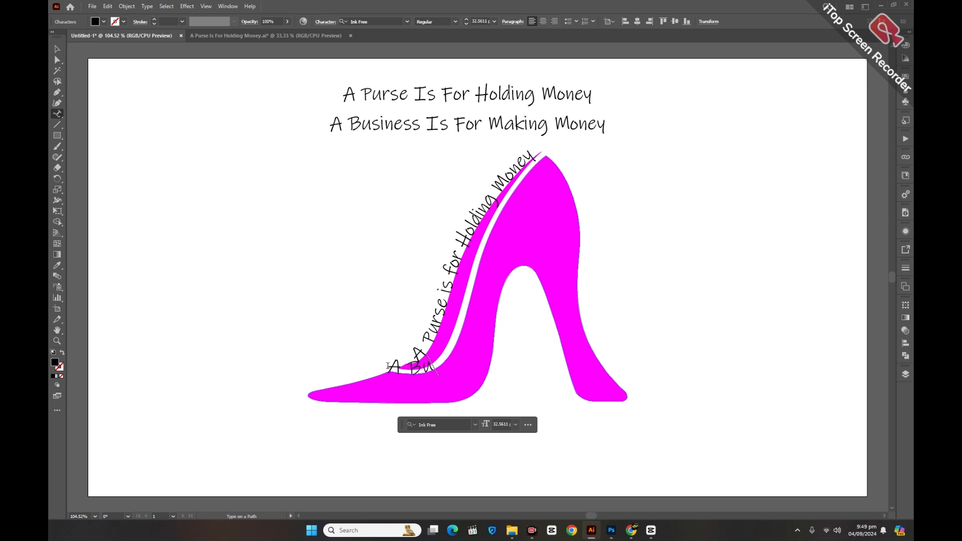
text(ess)
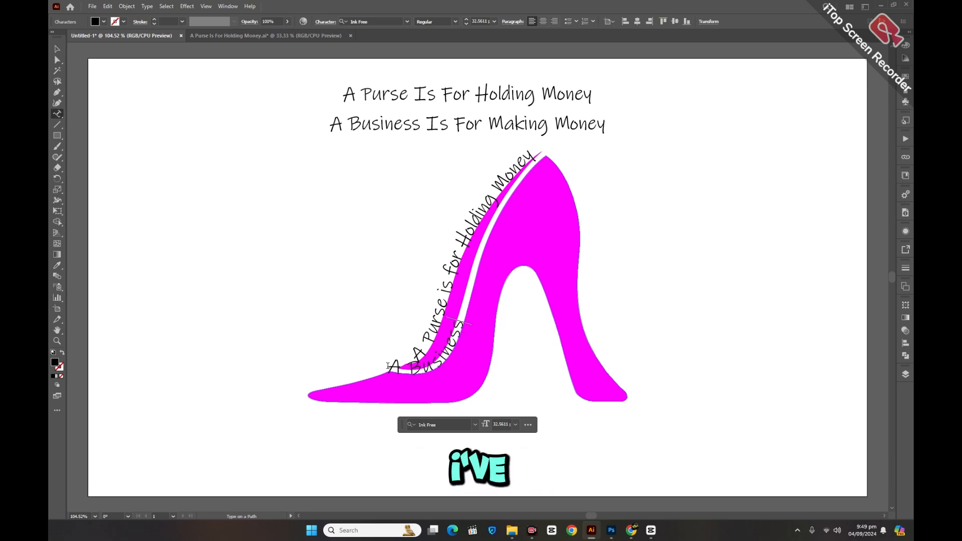
text( Is)
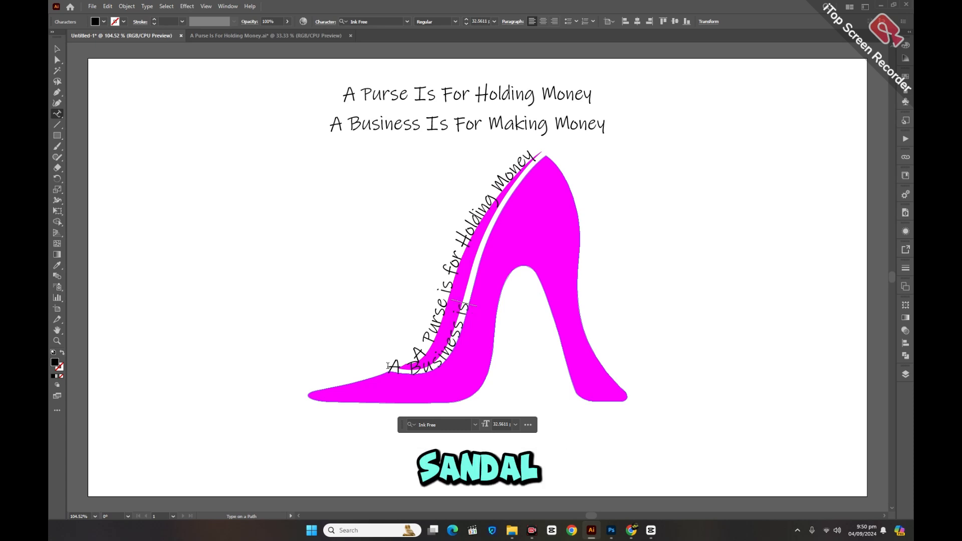
text( for)
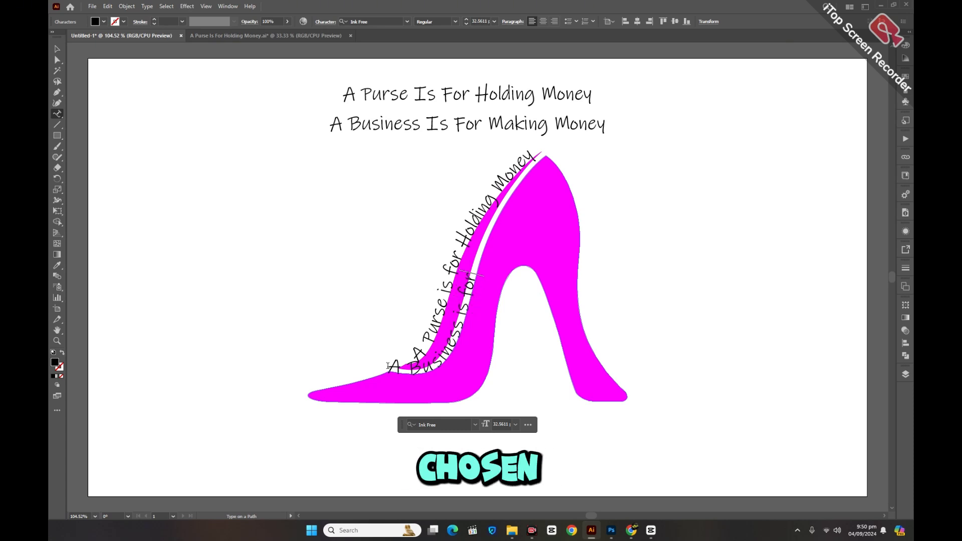
text( Mak)
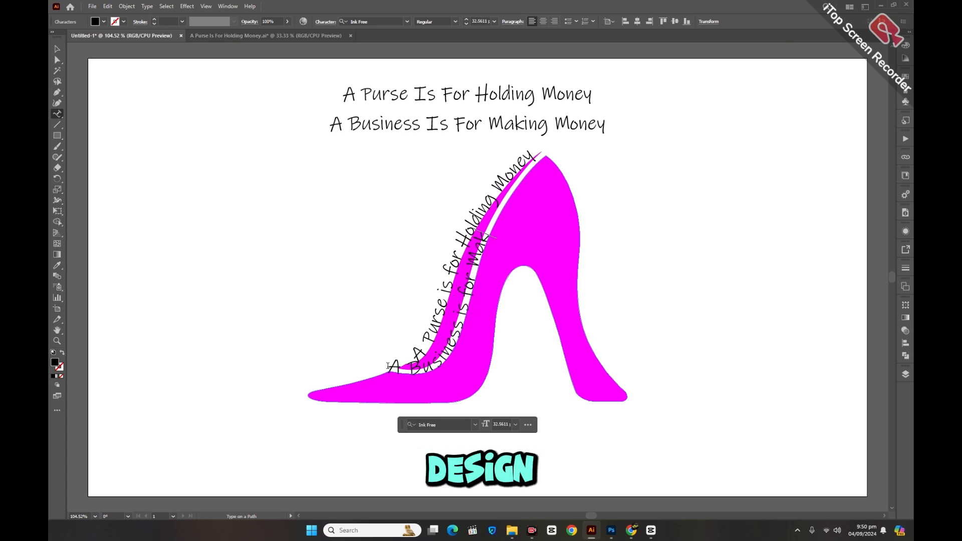
text(ing)
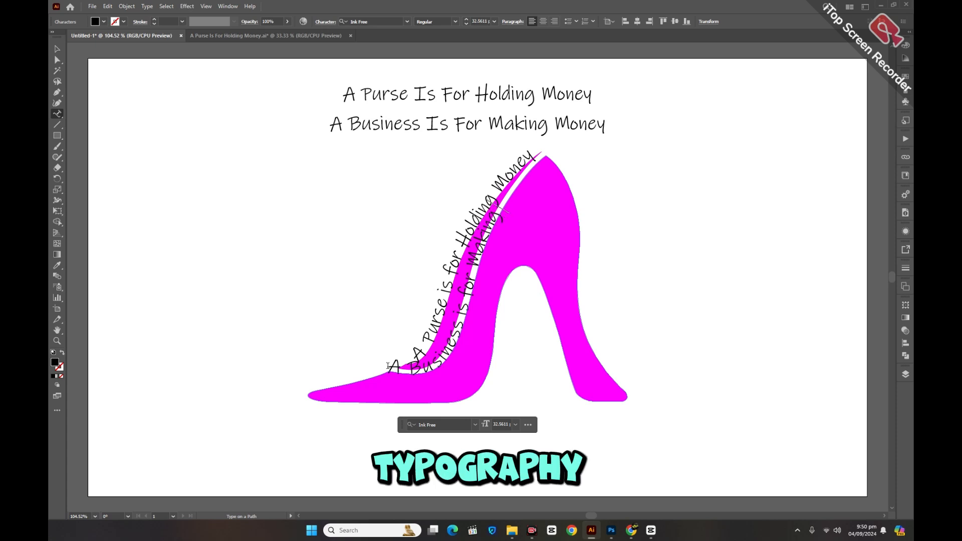
text( Money)
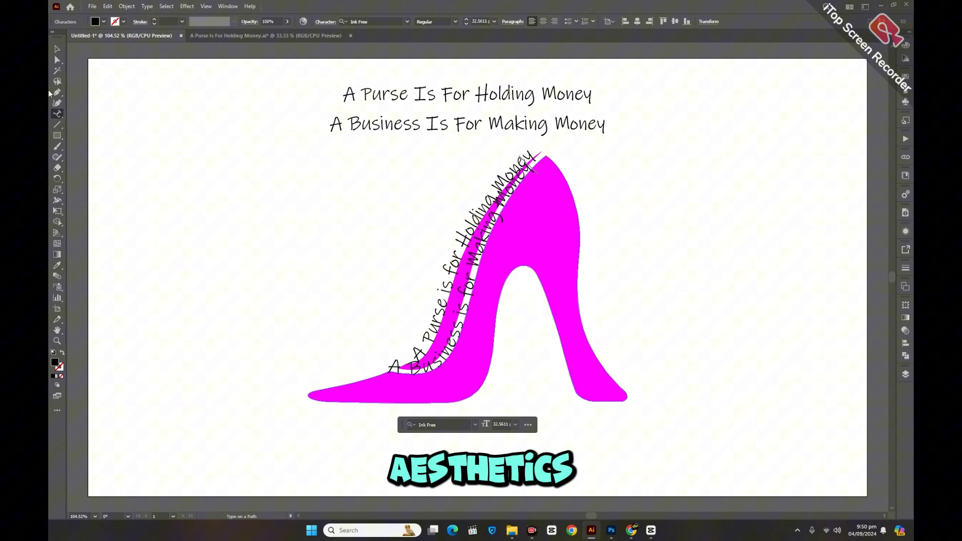
click(57, 48)
click(172, 143)
Step: Set the "A Business is for Making Money" path text to align by Ascender, with the preview on
click(461, 324)
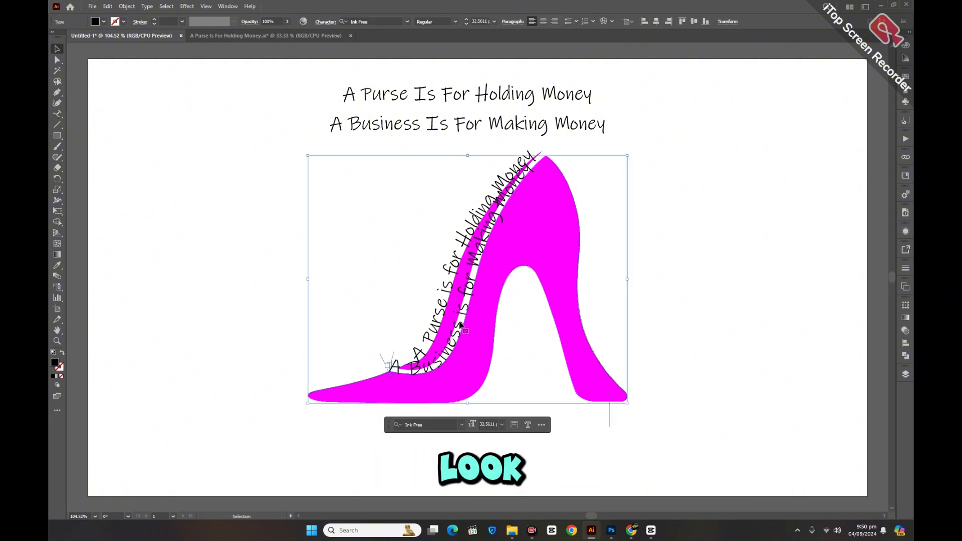
double_click(59, 115)
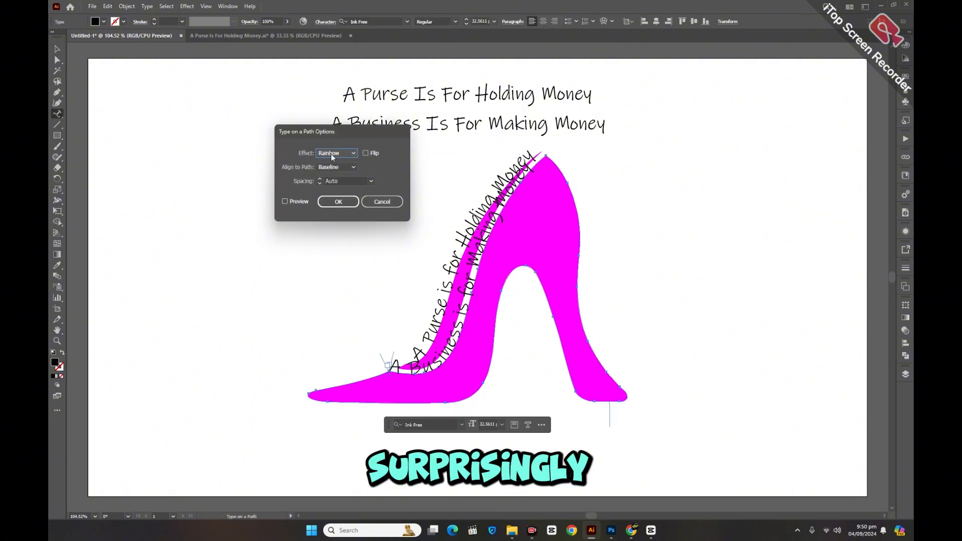
drag(348, 131, 632, 187)
click(568, 258)
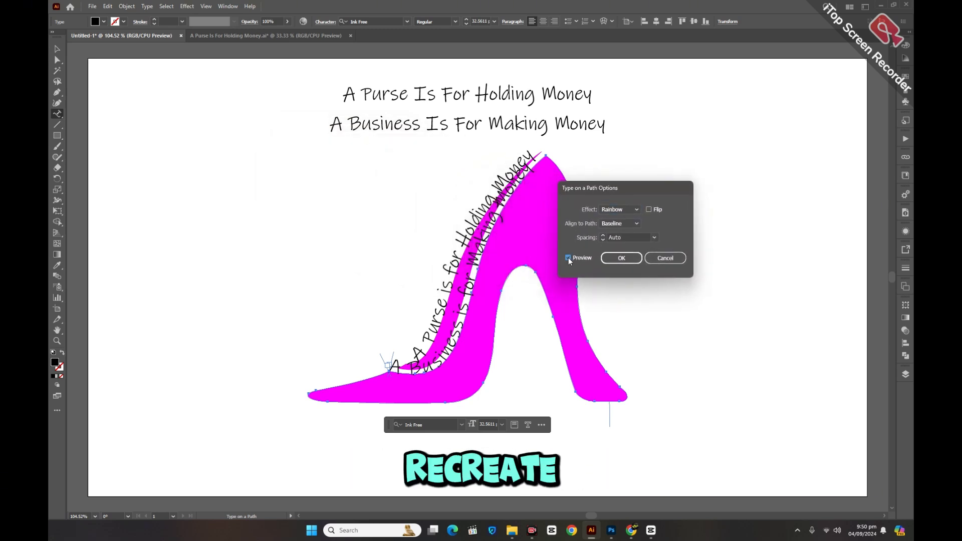
click(612, 226)
click(614, 241)
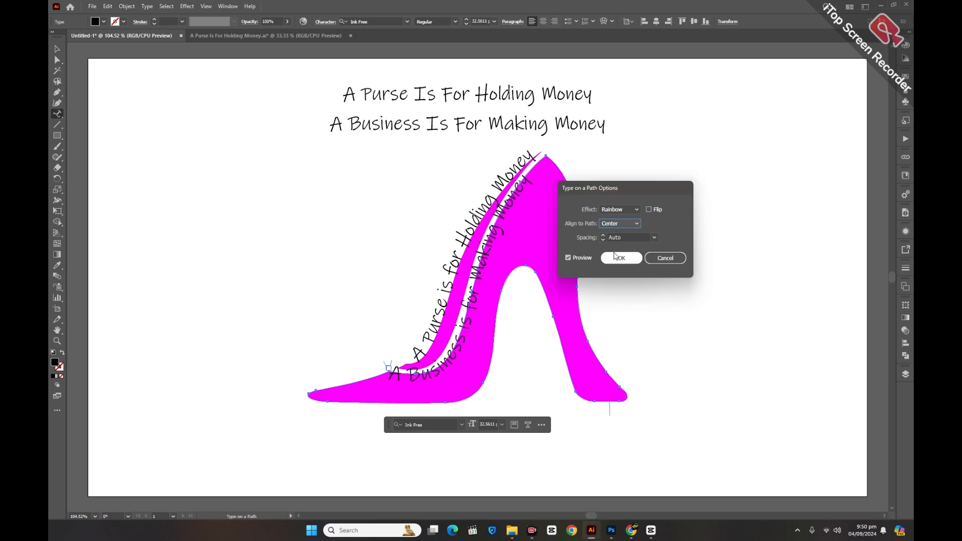
click(623, 223)
click(621, 244)
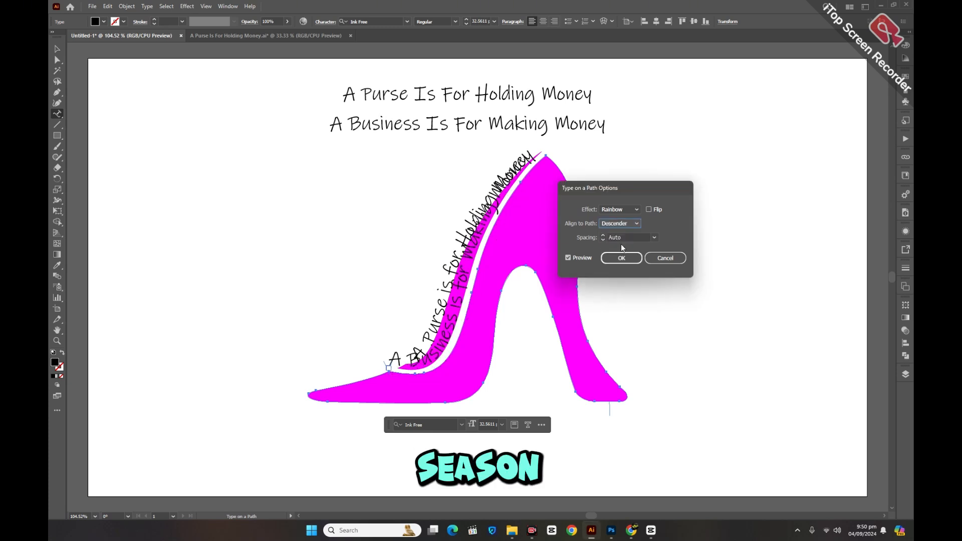
click(620, 223)
click(618, 228)
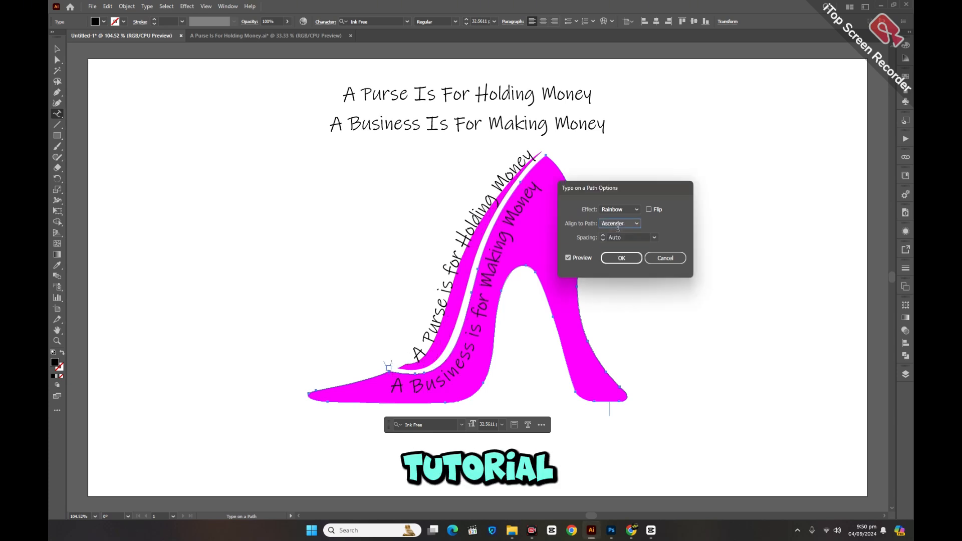
click(622, 258)
click(57, 48)
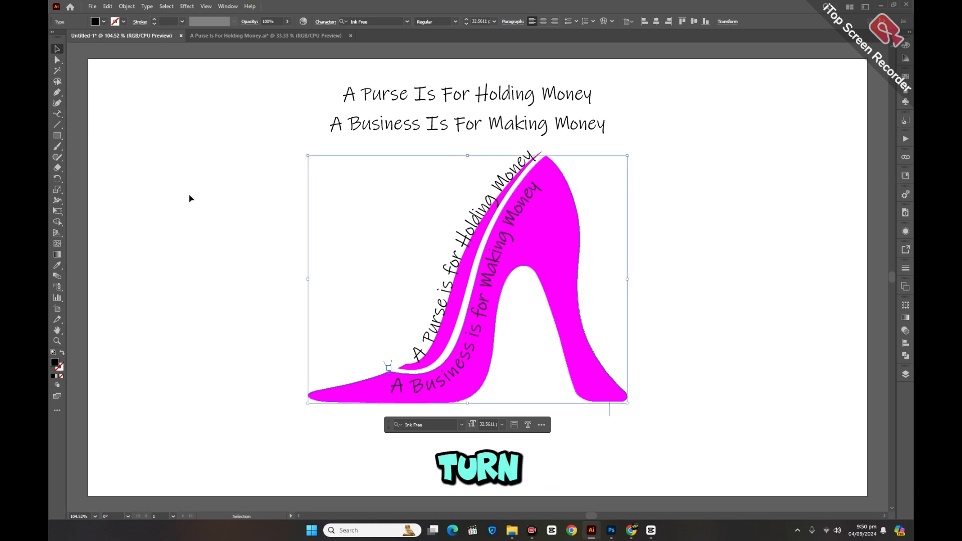
click(254, 253)
Step: Try Ascender, Descender and Center path alignment on the "A Purse is for Holding Money" text, then return it to Baseline
click(449, 264)
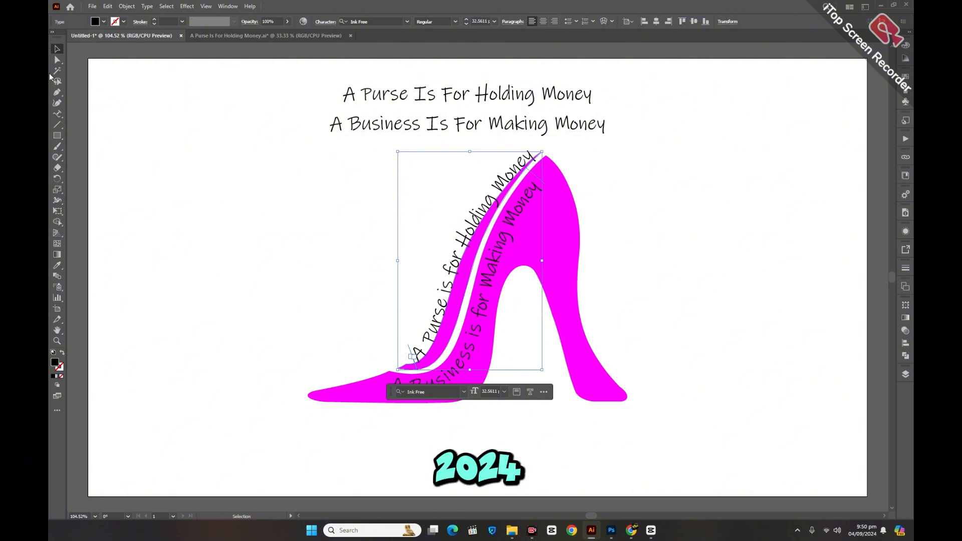
double_click(58, 114)
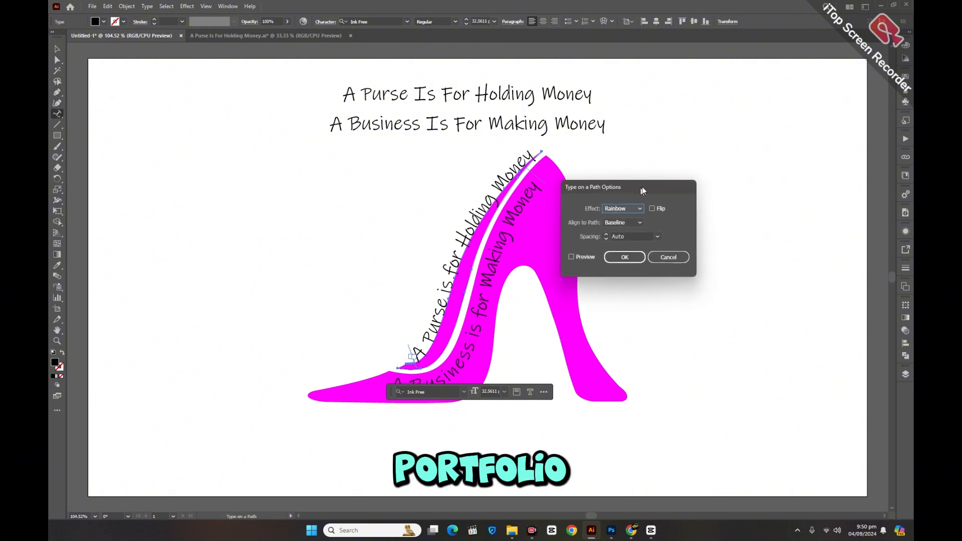
drag(642, 186, 653, 176)
click(583, 247)
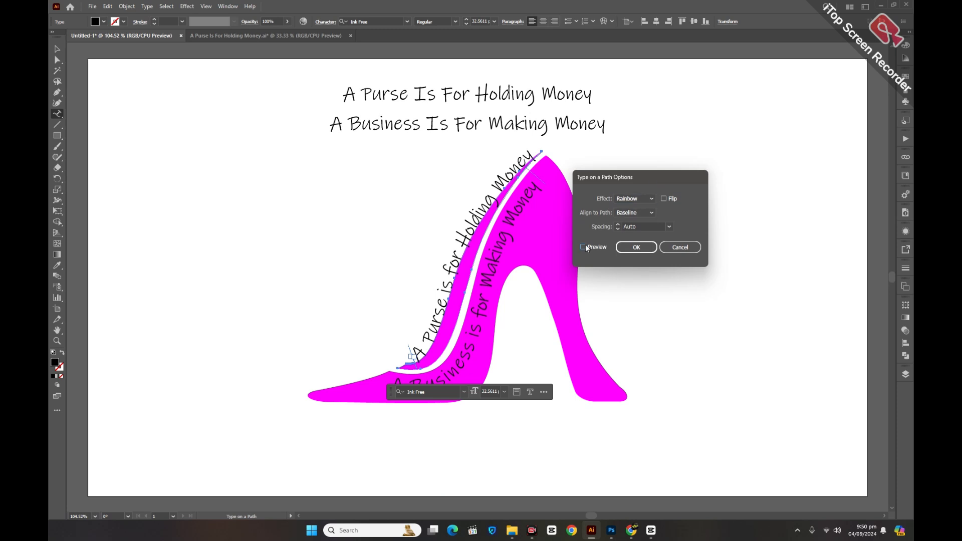
click(629, 212)
click(627, 218)
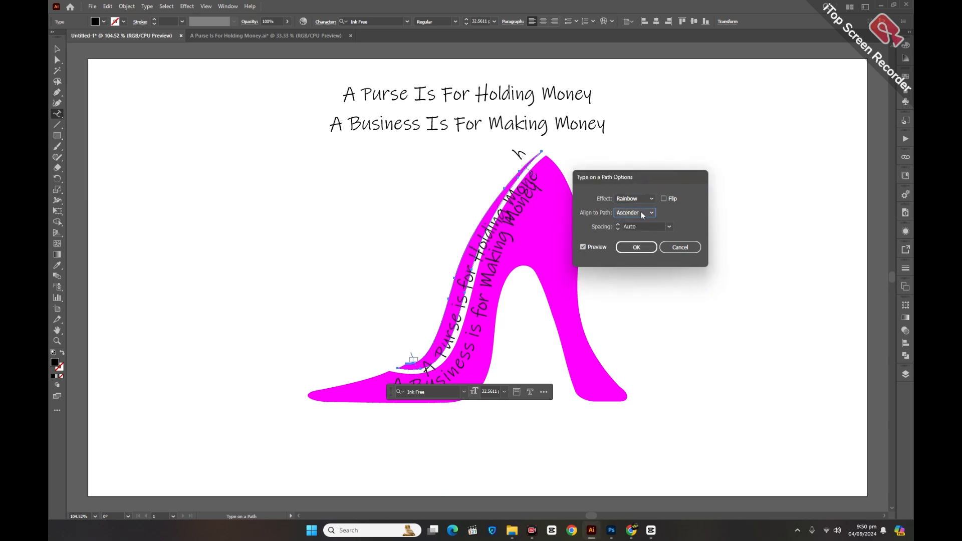
click(643, 213)
click(634, 226)
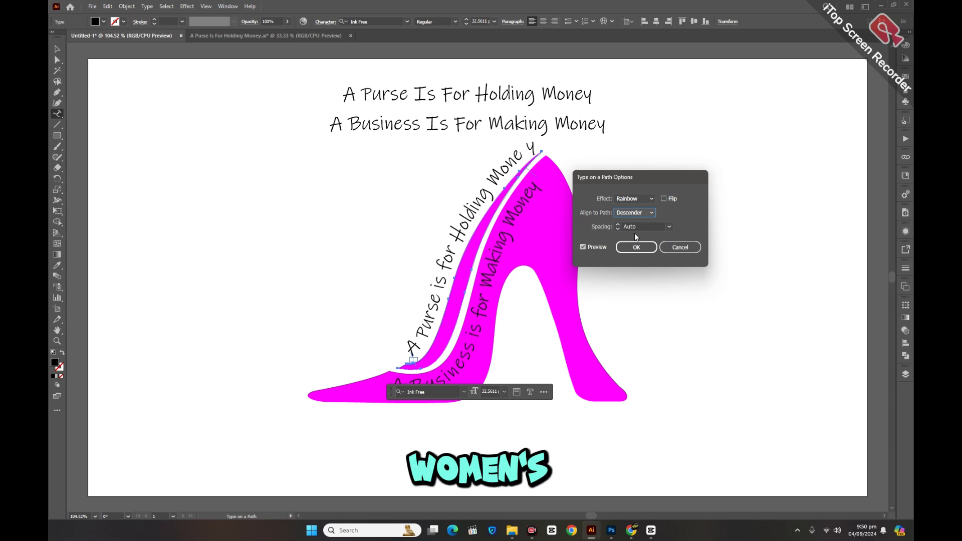
click(633, 212)
click(631, 241)
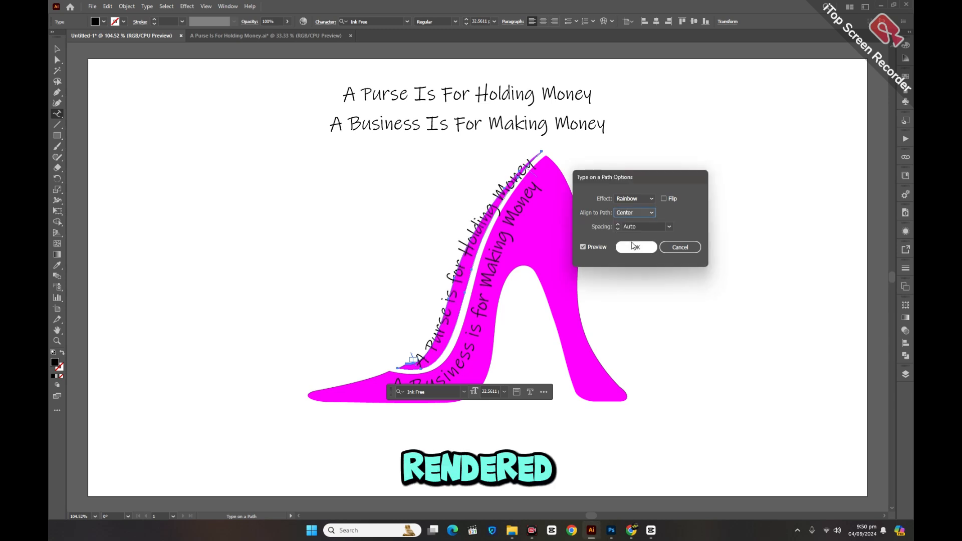
click(642, 214)
click(633, 250)
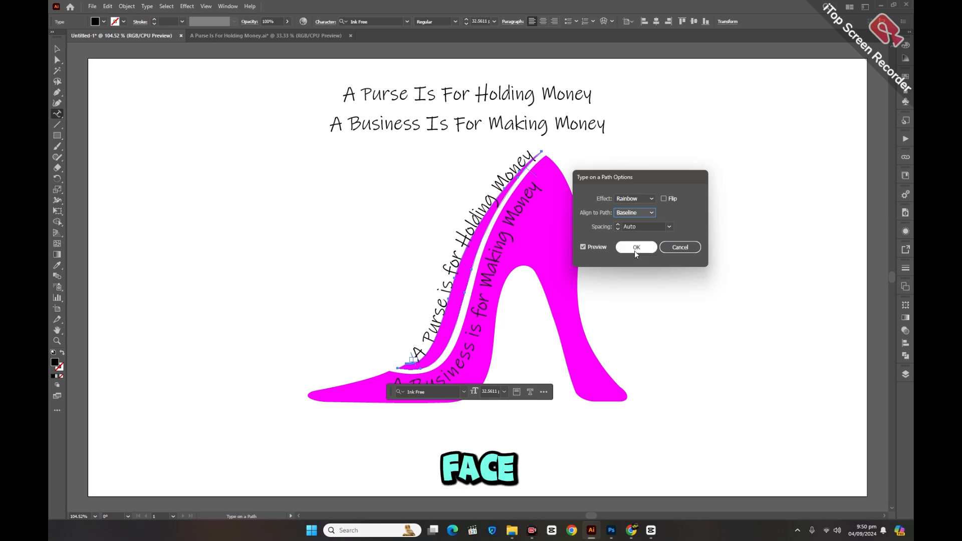
click(633, 249)
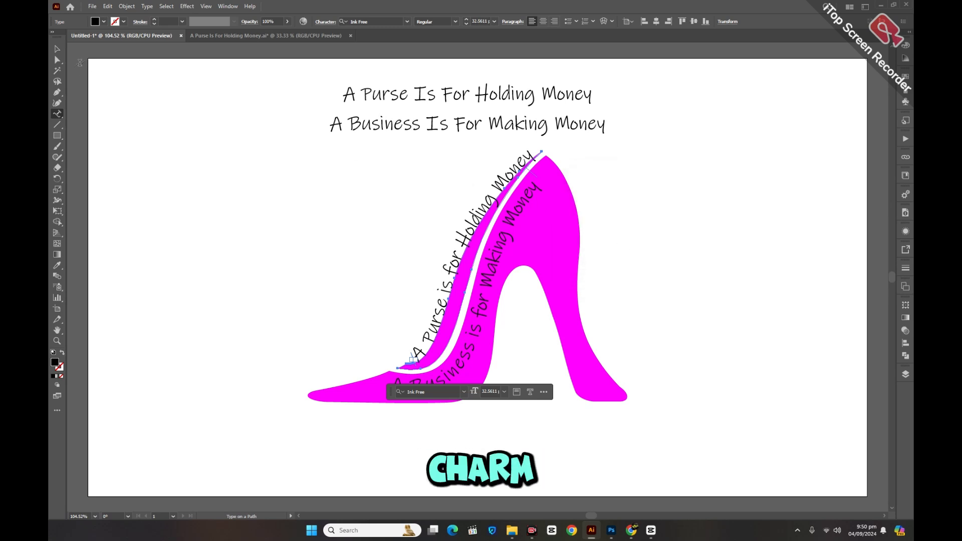
click(57, 49)
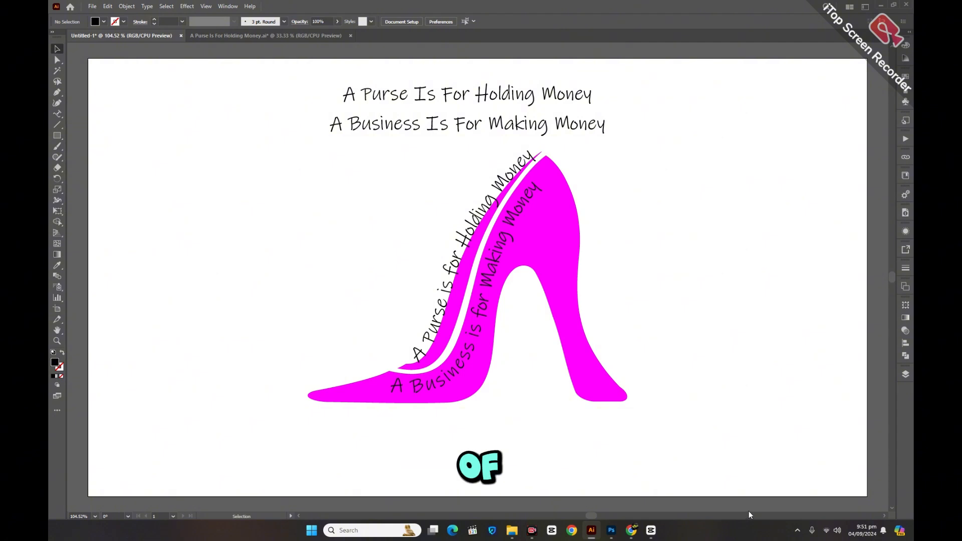
click(487, 280)
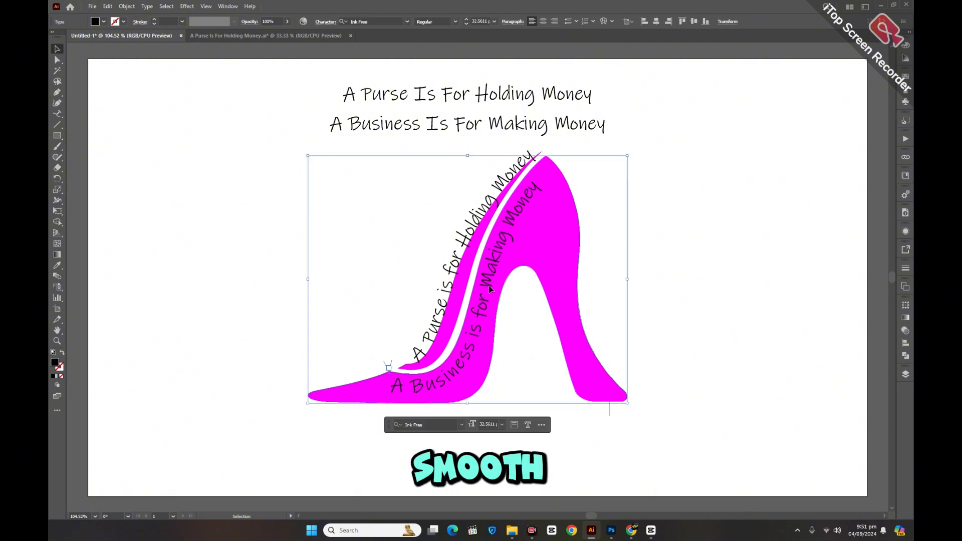
click(489, 286)
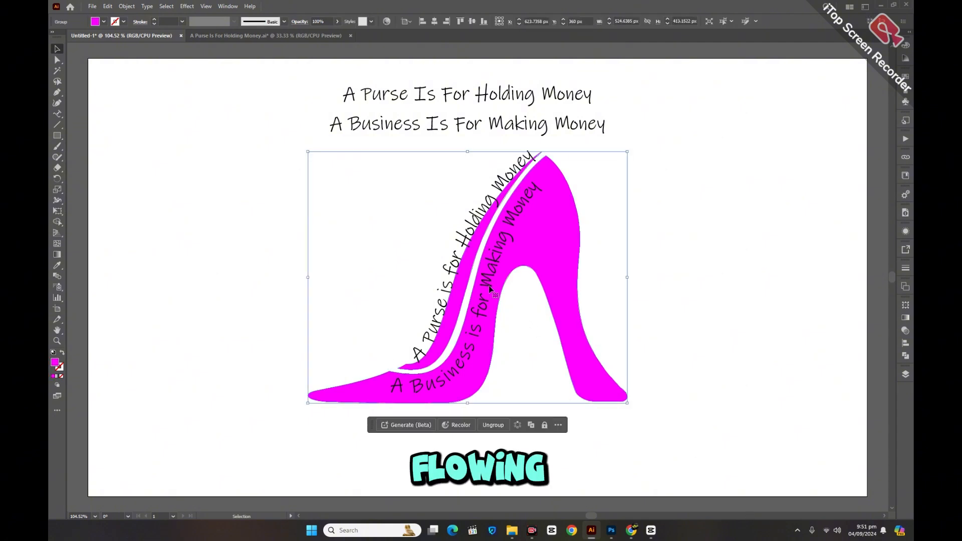
click(665, 268)
click(526, 202)
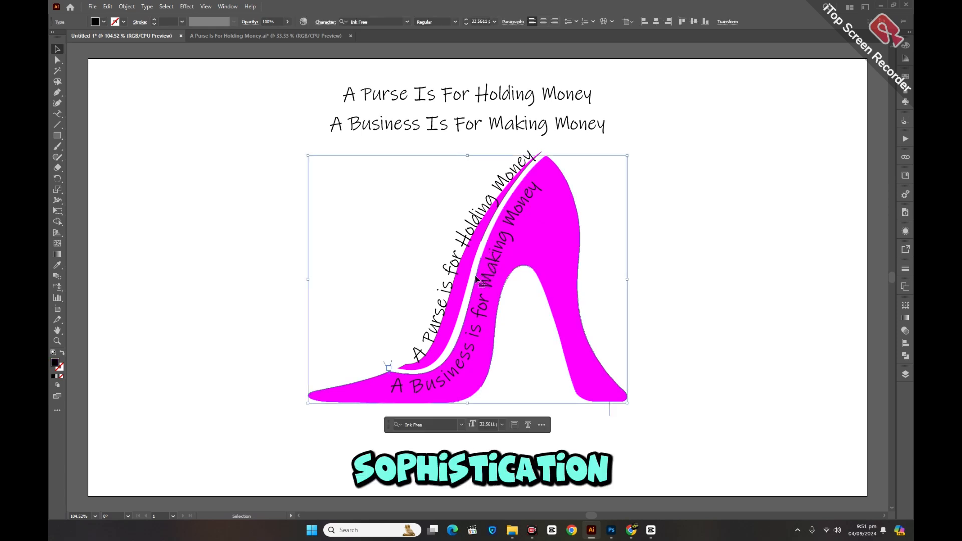
click(865, 337)
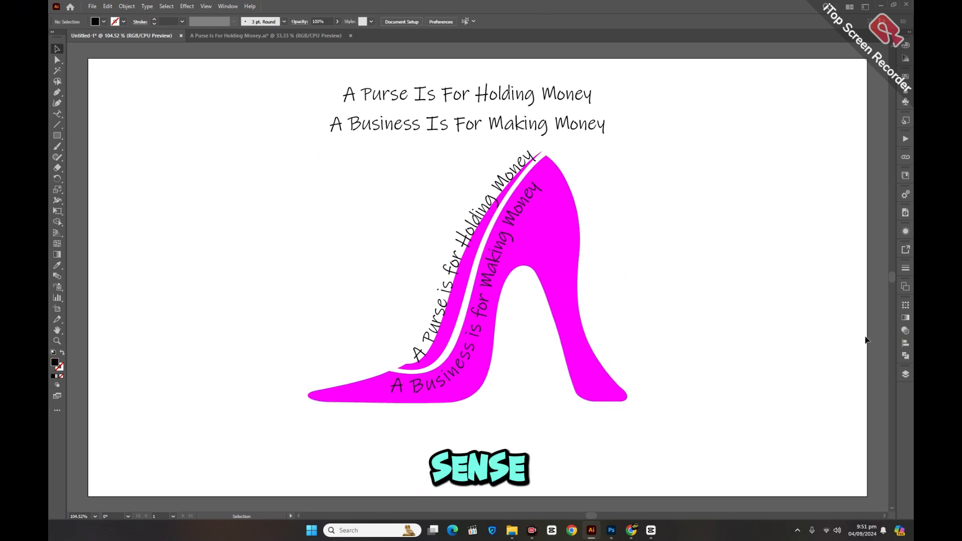
Step: Display the objects in Layer 1 and set the font size of both curved quotes on the shoe to 34 pt
click(905, 374)
click(815, 400)
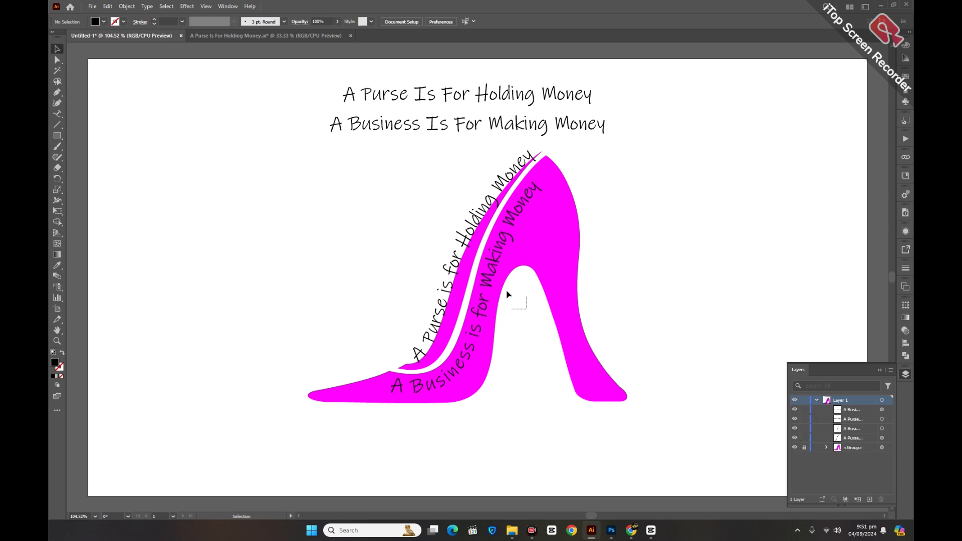
drag(526, 309, 484, 263)
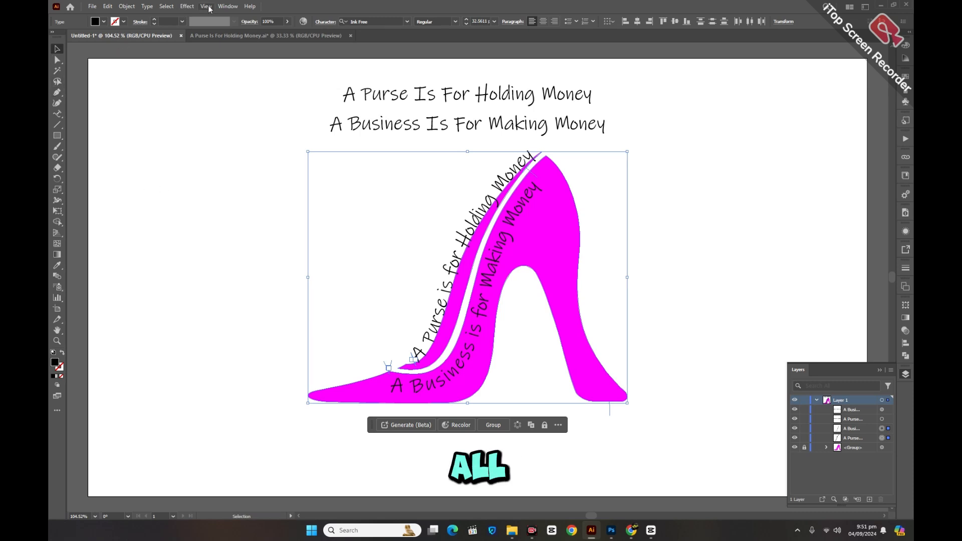
click(325, 22)
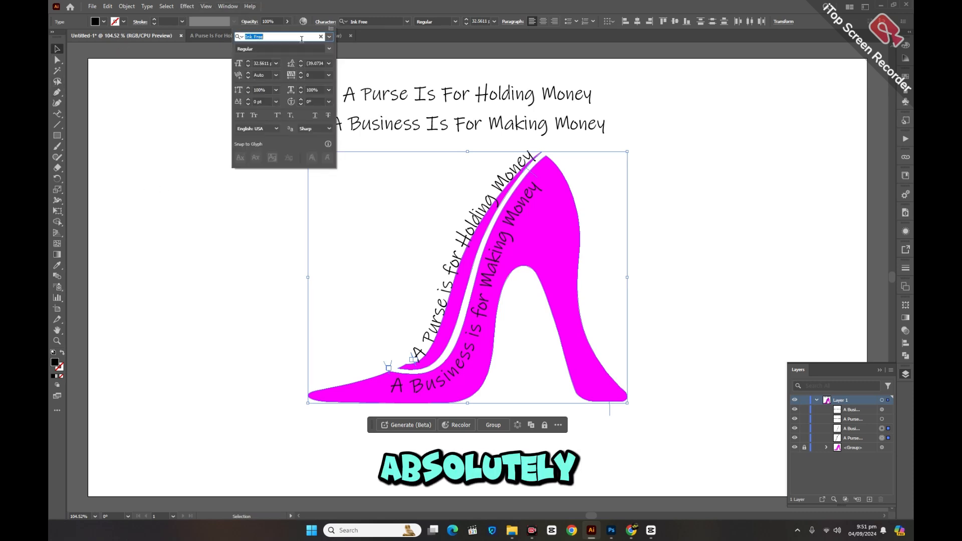
click(249, 62)
click(249, 64)
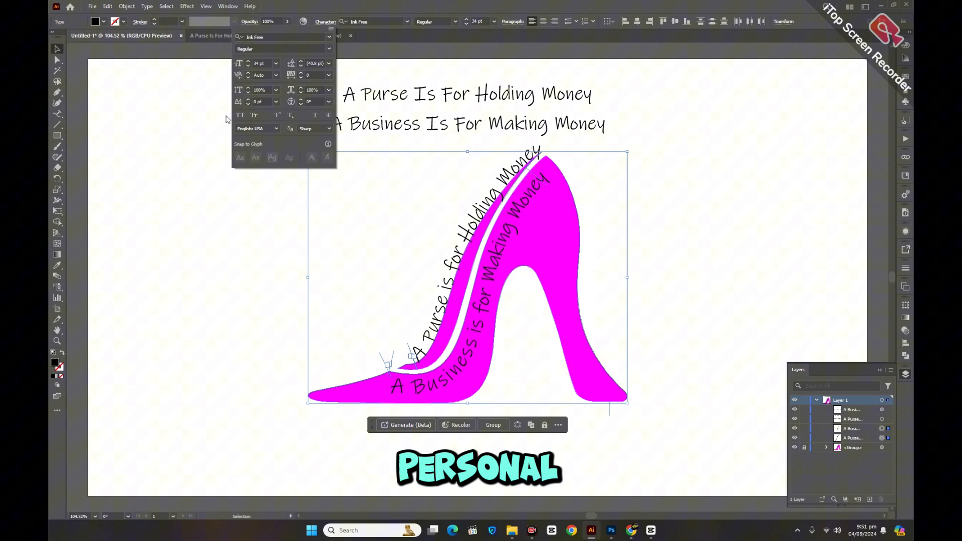
click(193, 216)
Step: Change the fill of the curved "A Business is for Making Money" text to white
click(474, 327)
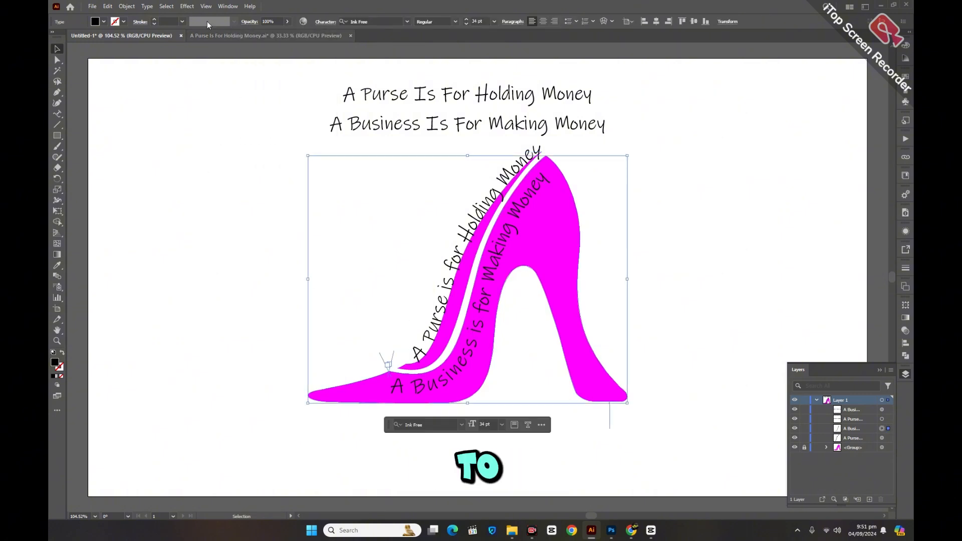
click(103, 21)
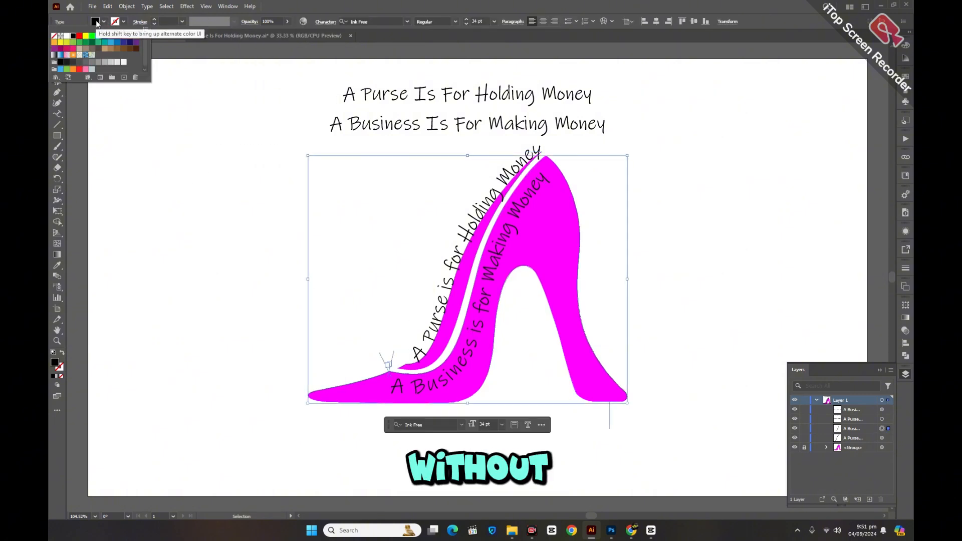
click(65, 37)
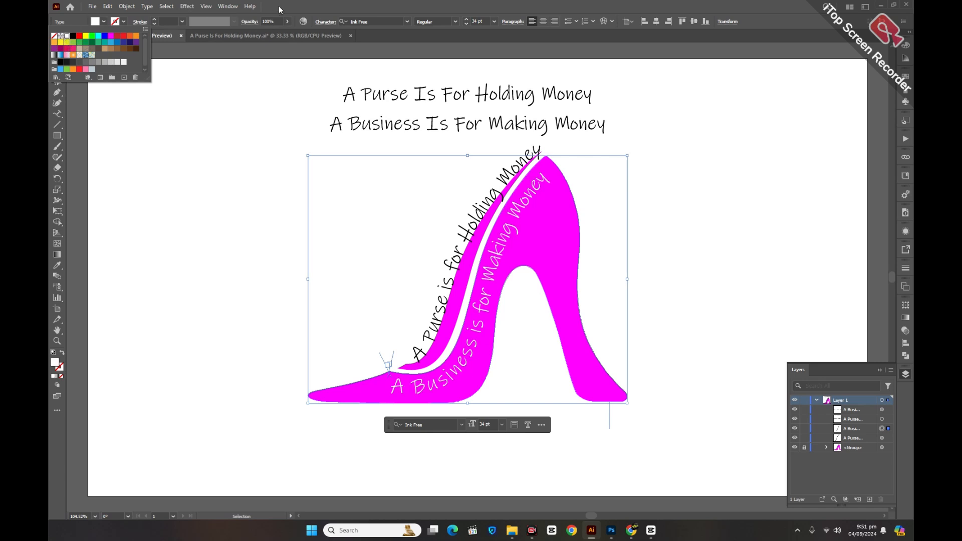
Step: Set the left indent of the white "A Business is for Making Money" text to -68 pt
click(512, 21)
click(435, 73)
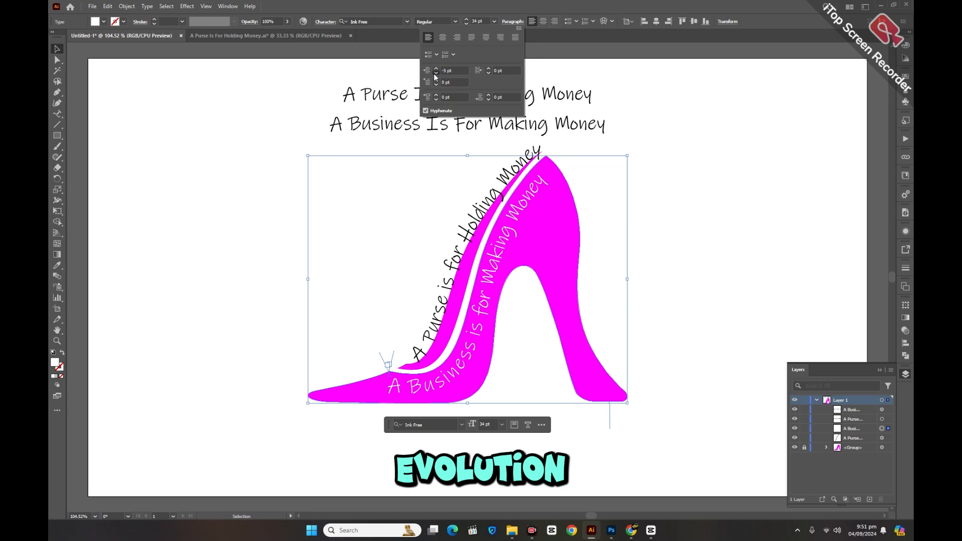
drag(435, 74, 435, 74)
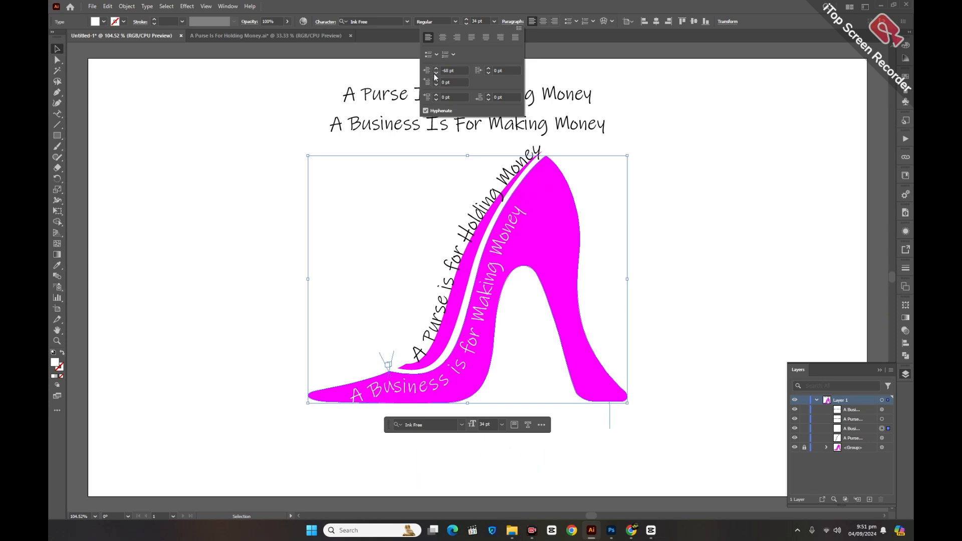
click(322, 25)
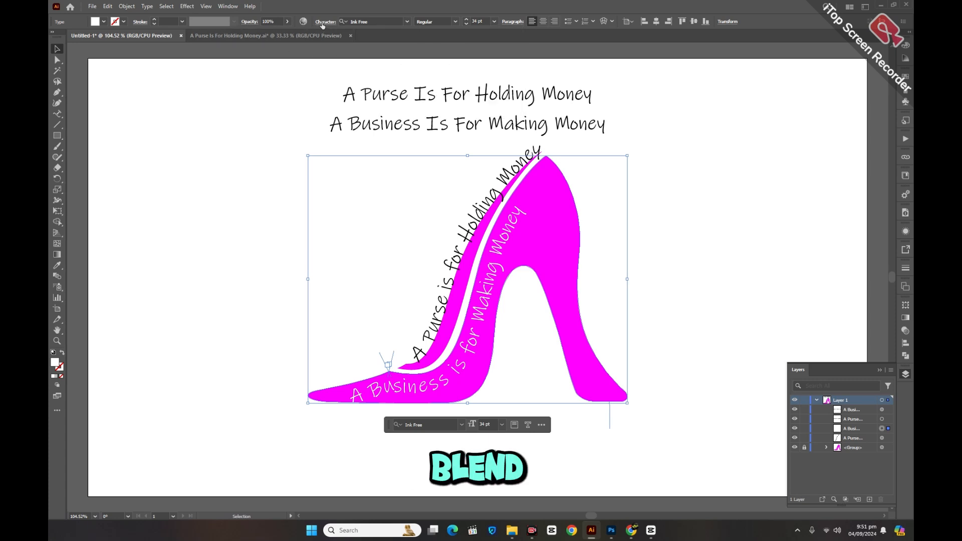
Step: Increase the font size of the white "A Business is for Making Money" text to 40 pt
click(325, 22)
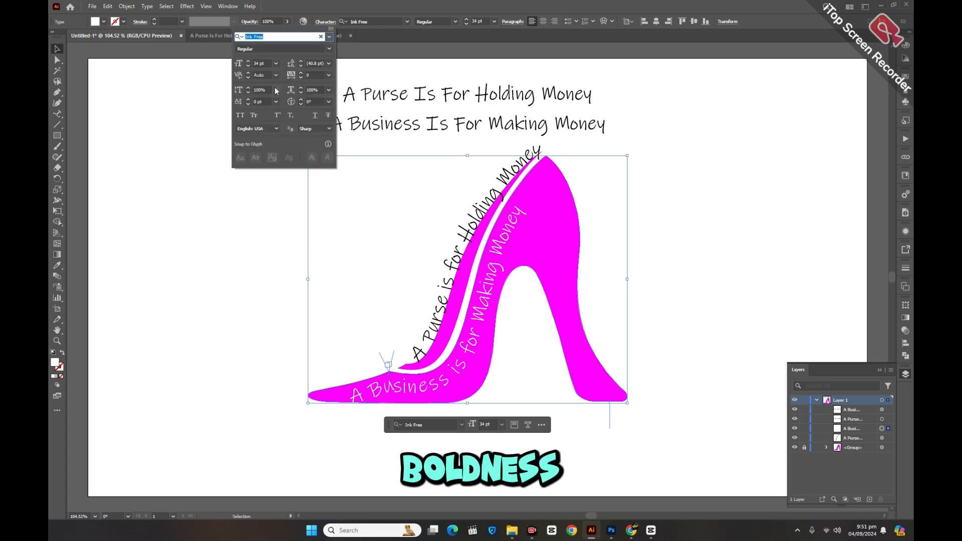
click(248, 62)
click(248, 61)
click(249, 61)
click(249, 61)
click(249, 60)
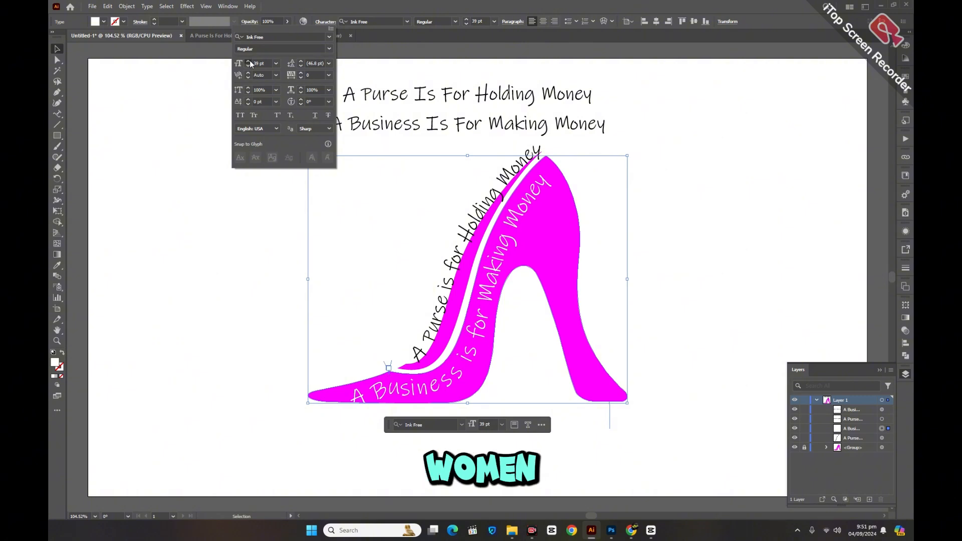
click(249, 61)
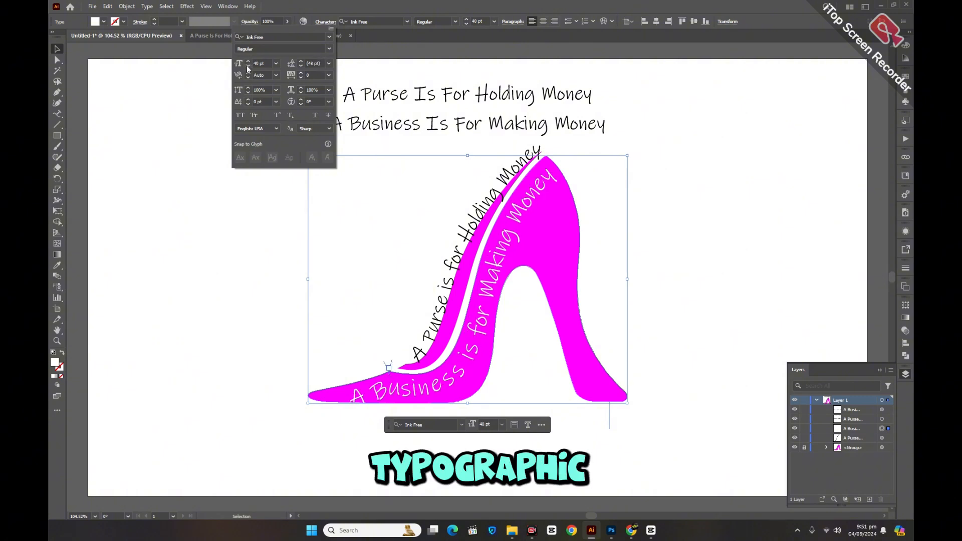
Step: Set the tracking of the white "A Business is for Making Money" text to 1 and deselect it
click(303, 73)
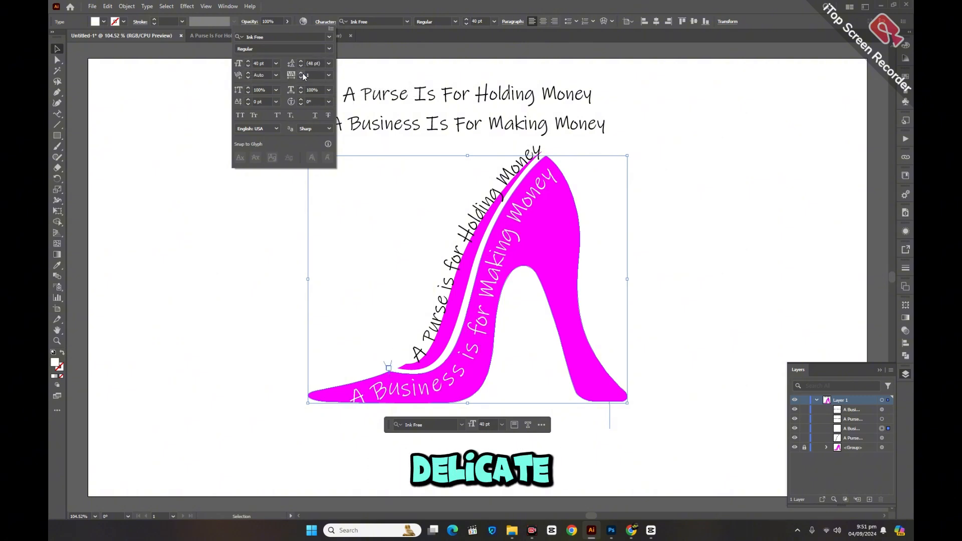
click(302, 74)
click(302, 73)
click(301, 77)
click(301, 77)
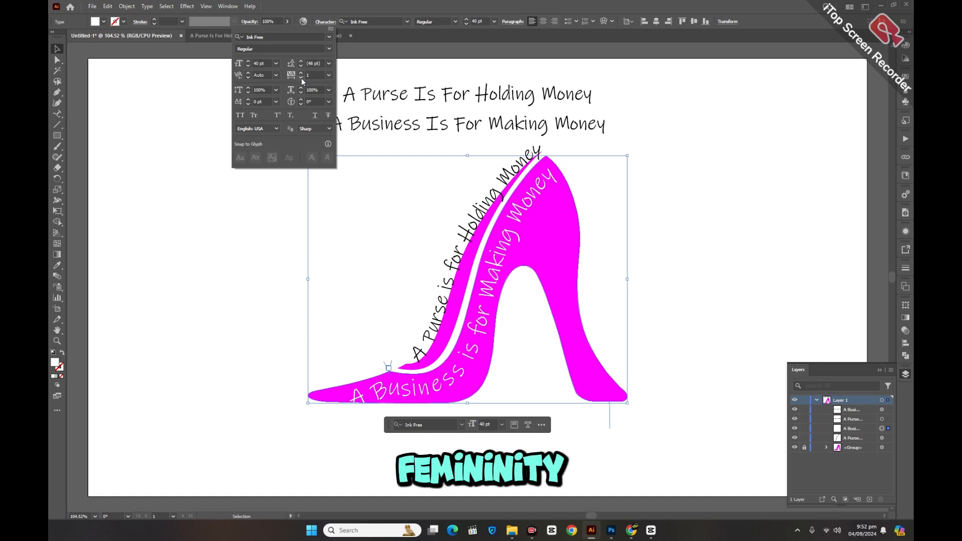
click(656, 179)
click(665, 180)
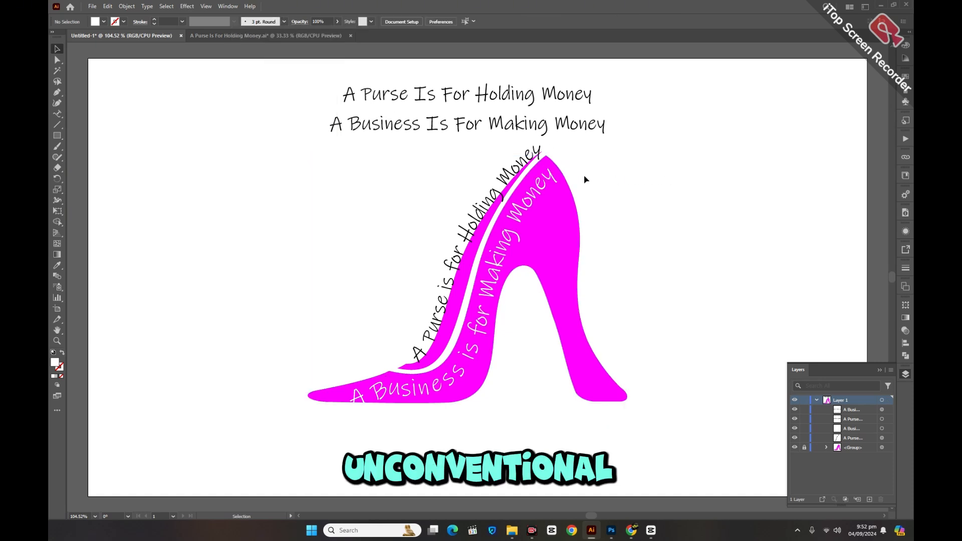
Step: Fine-tune the left indent of the white "A Business is for Making Money" text along its path
click(550, 178)
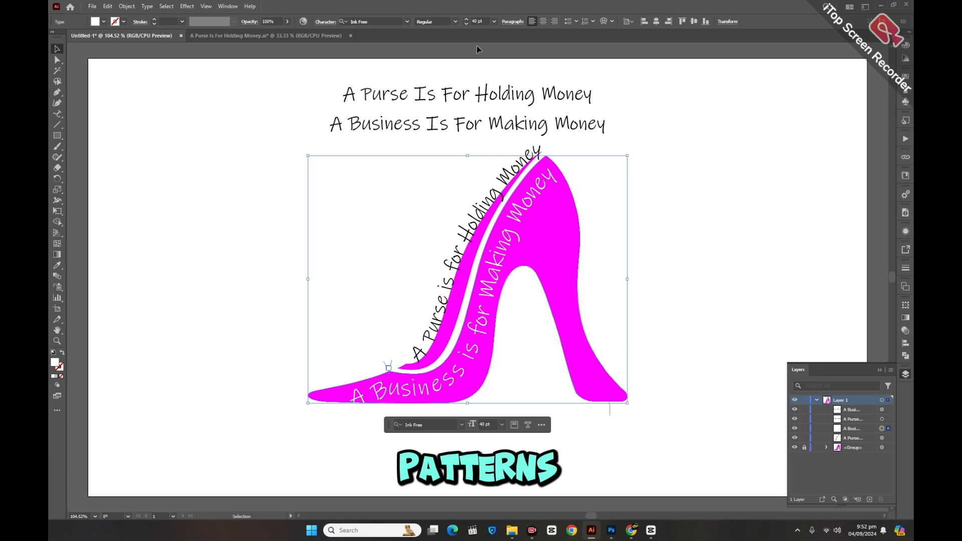
click(512, 21)
click(436, 70)
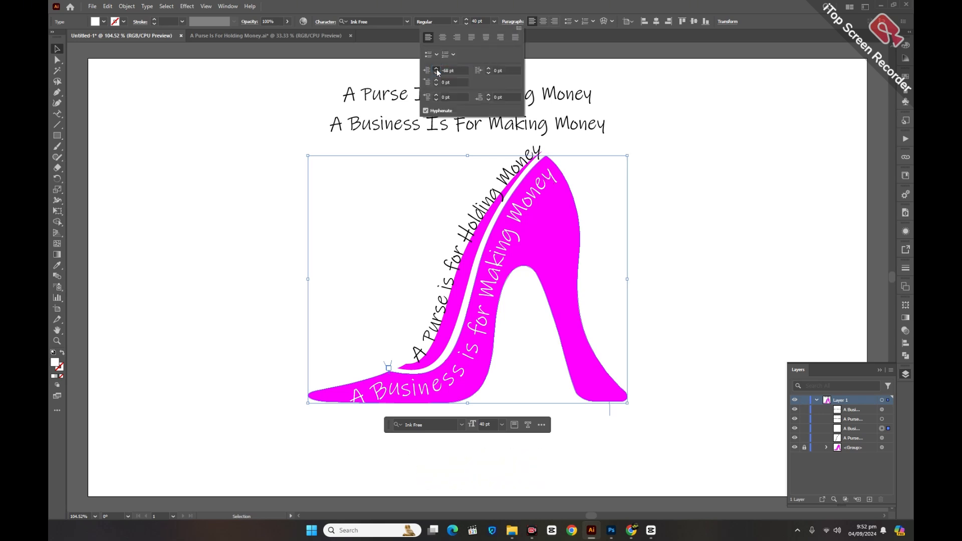
click(436, 70)
click(678, 124)
click(678, 123)
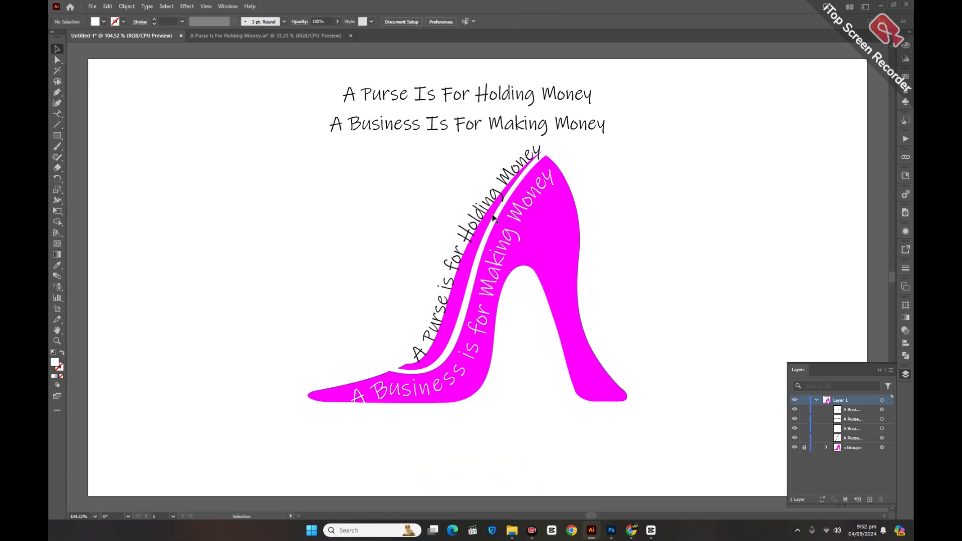
Step: Set the left indent of the curved "A Purse is for Holding Money" text to -26 pt
click(479, 215)
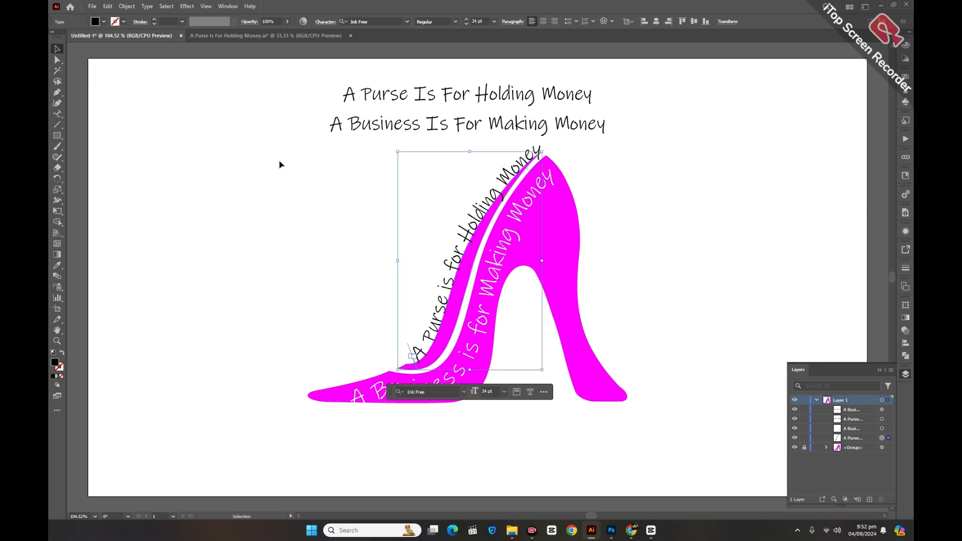
click(328, 21)
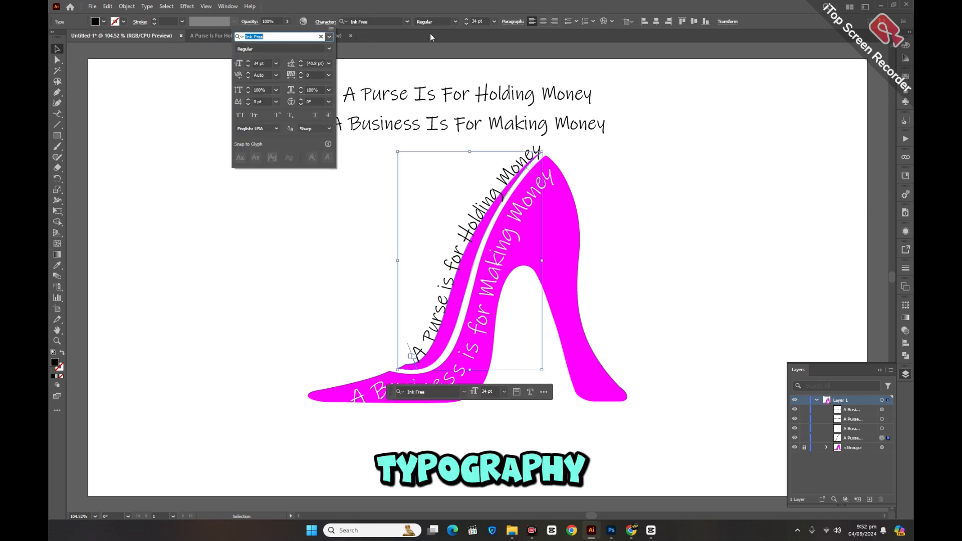
click(512, 22)
click(435, 74)
click(436, 73)
click(436, 74)
click(435, 74)
click(436, 74)
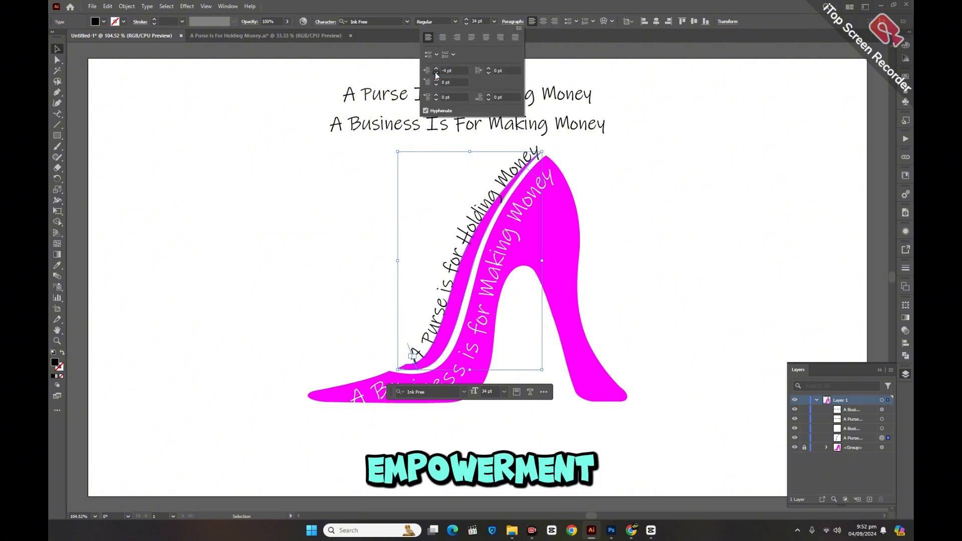
click(436, 74)
click(435, 74)
click(436, 73)
click(435, 74)
click(436, 74)
click(436, 74)
click(436, 74)
click(436, 74)
click(436, 74)
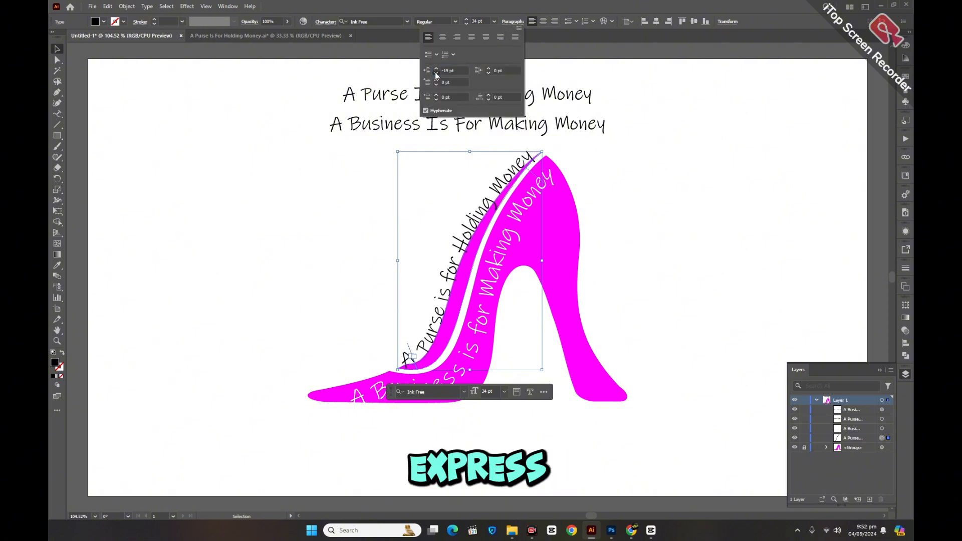
click(435, 74)
click(436, 73)
click(436, 74)
click(436, 74)
click(436, 74)
click(435, 74)
click(436, 73)
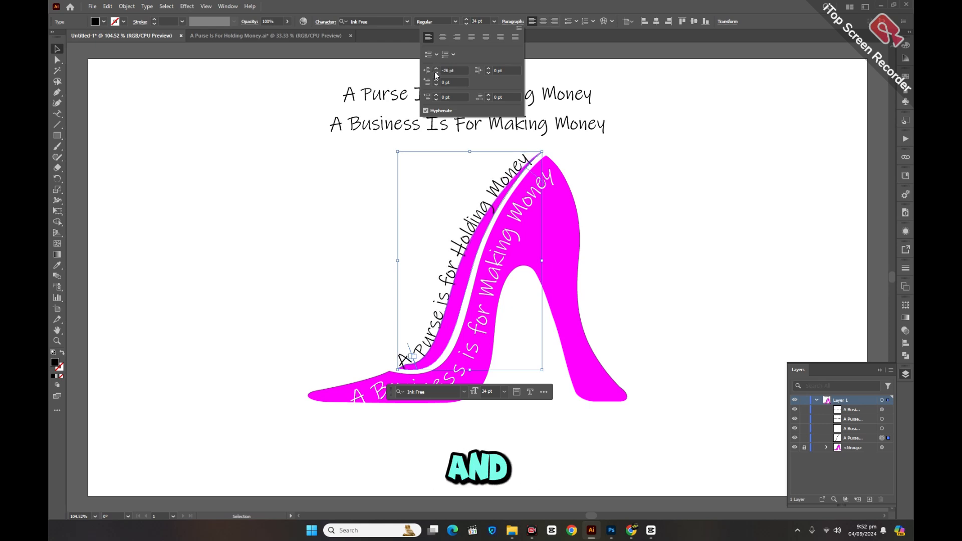
Step: Increase the font size of the curved "A Purse is for Holding Money" text to 36 pt and deselect it
click(325, 22)
click(325, 22)
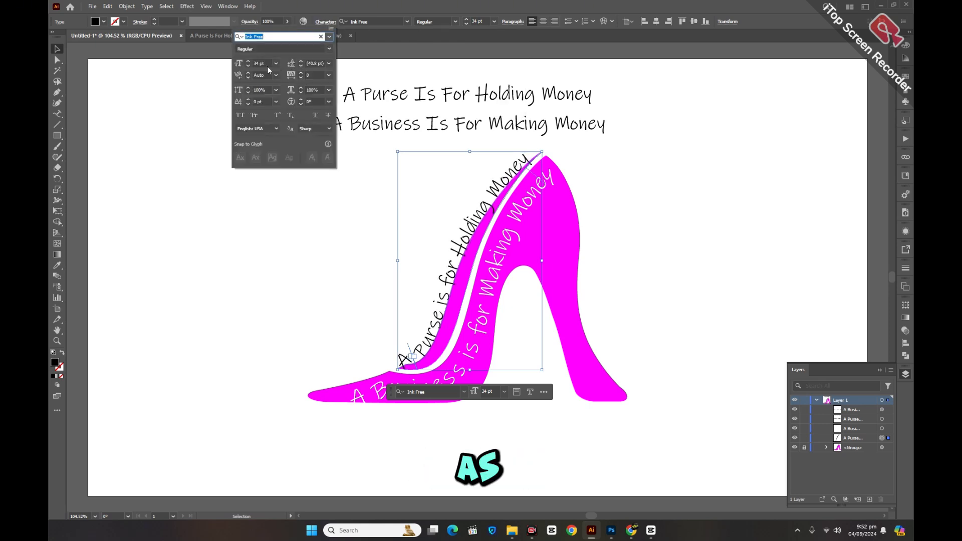
click(248, 61)
click(248, 61)
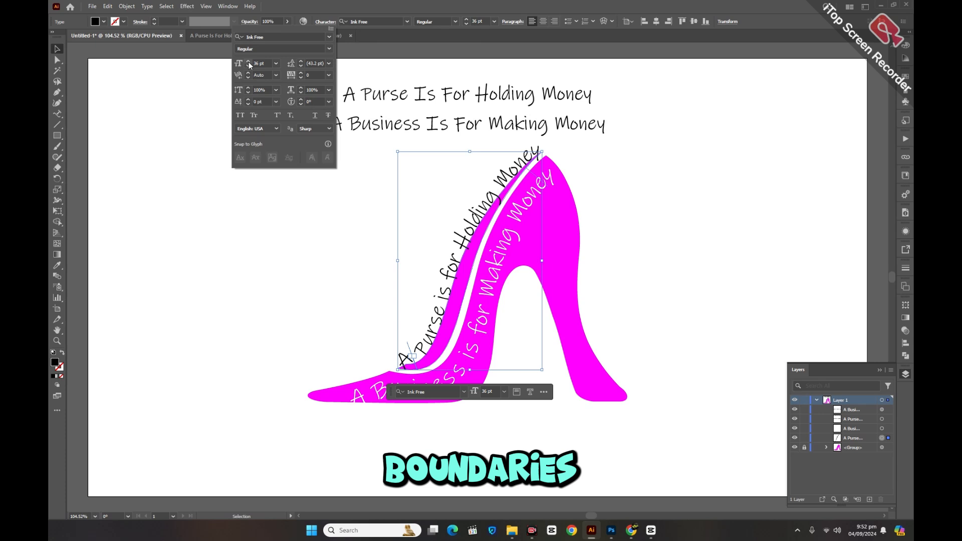
click(263, 223)
click(262, 222)
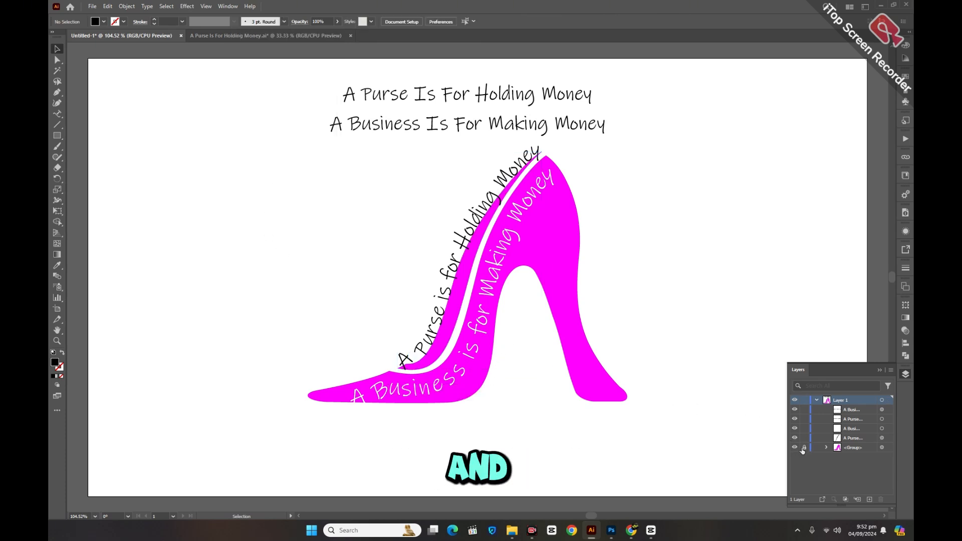
Step: Unlock the shoe group and expand the white "A Business is for Making Money" path text into shapes
click(482, 327)
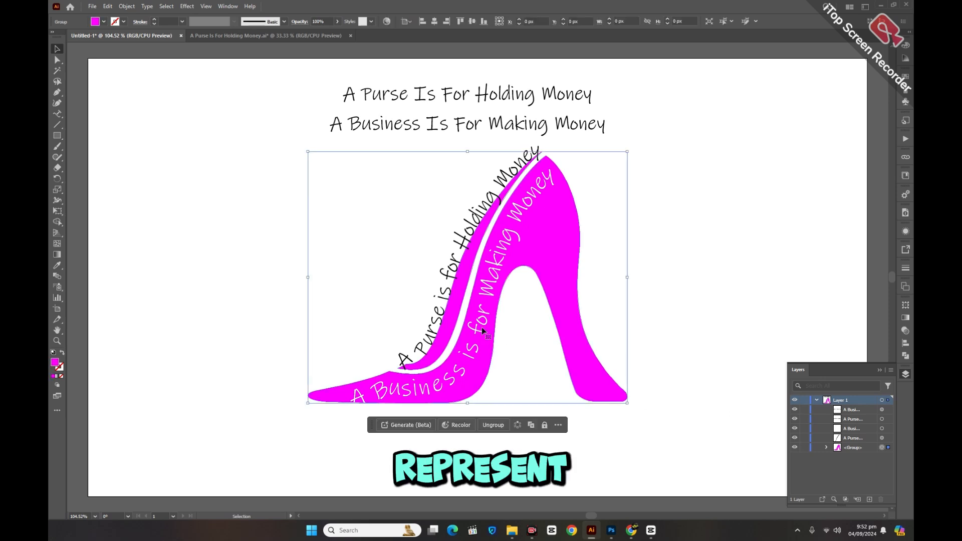
click(480, 319)
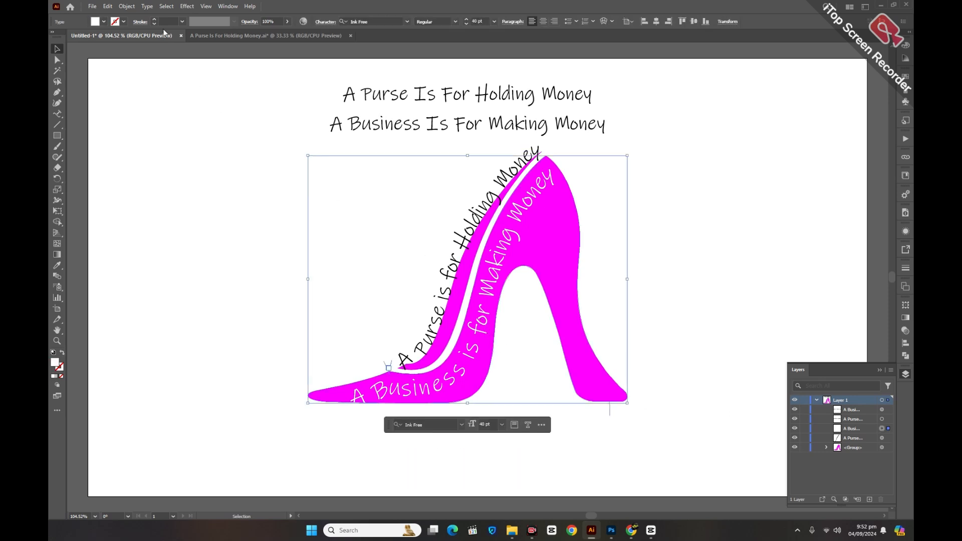
click(127, 6)
click(141, 125)
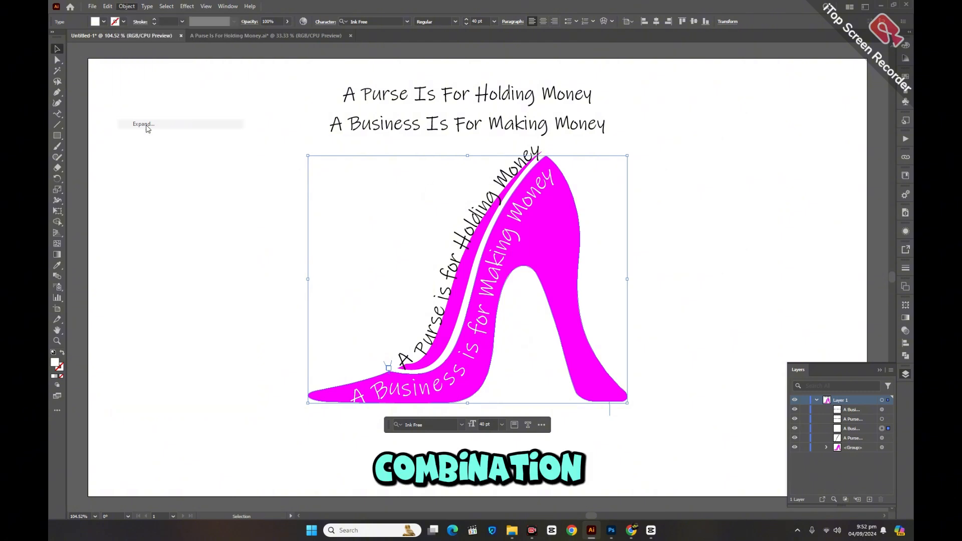
click(459, 315)
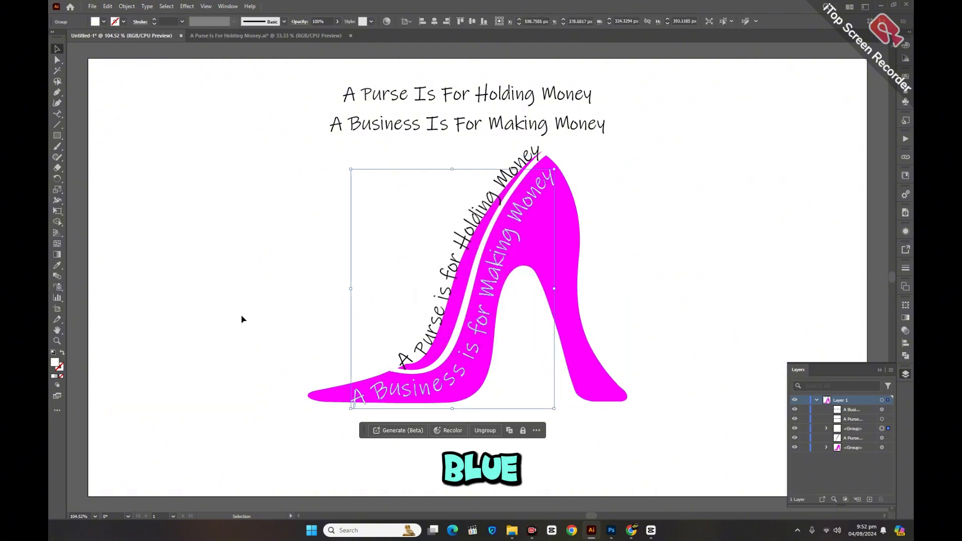
click(242, 319)
Step: Expand the black curved "A Purse is for Holding Money" path text into shapes and deselect it
click(446, 299)
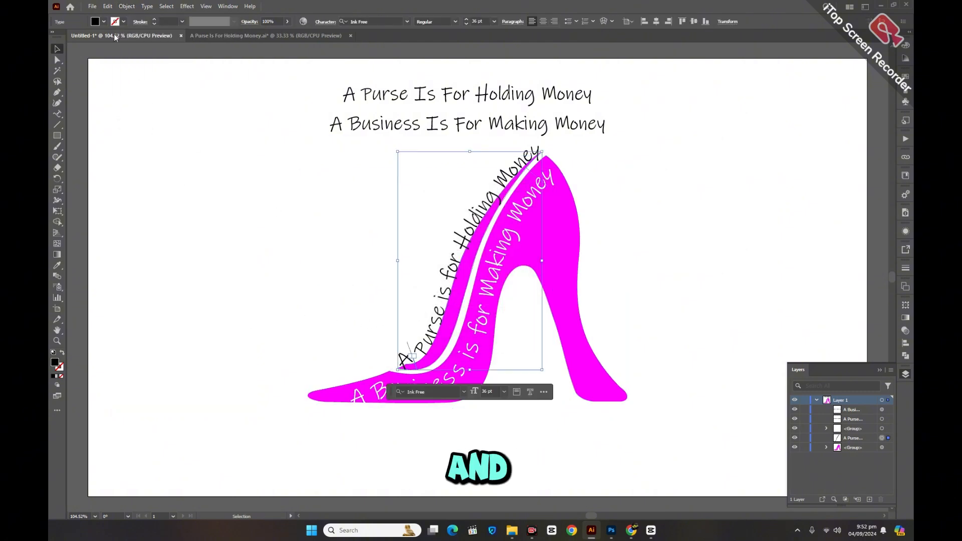
click(126, 6)
click(165, 134)
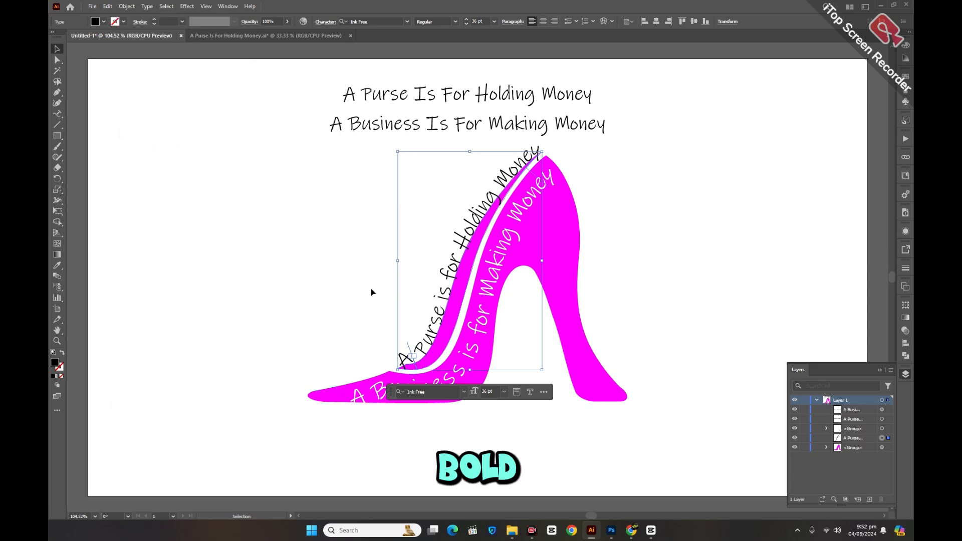
click(127, 6)
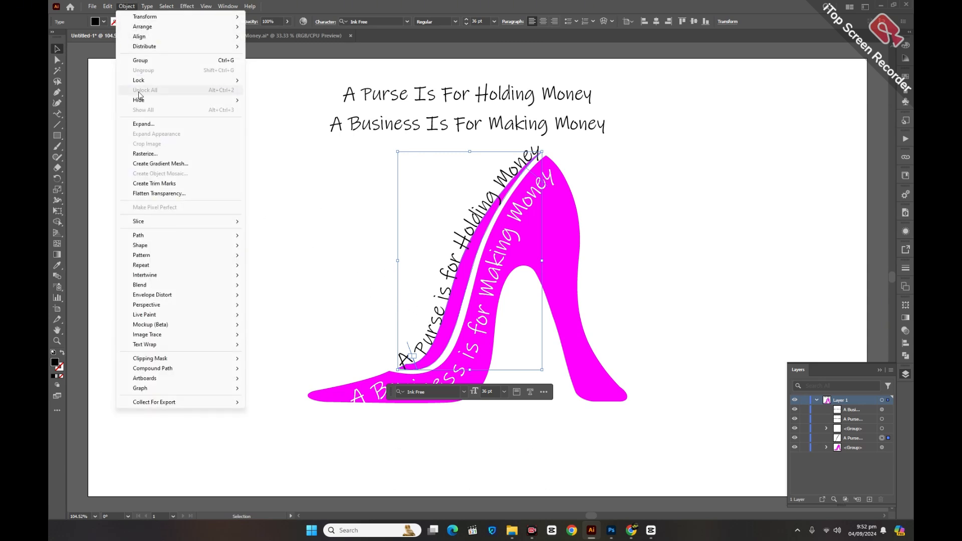
click(143, 124)
click(458, 314)
click(308, 287)
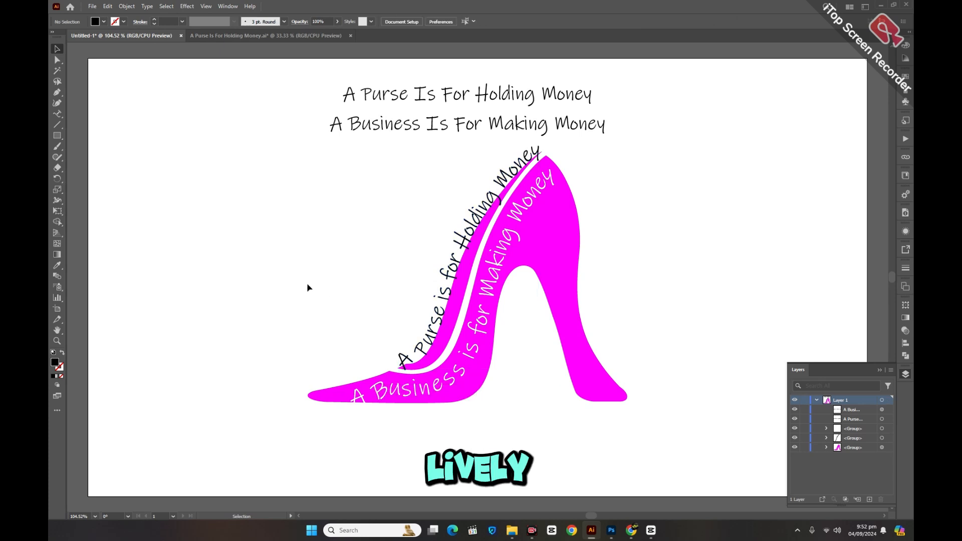
Step: Group the two straight quote lines above the shoe, then lock and hide that group
drag(414, 125, 439, 81)
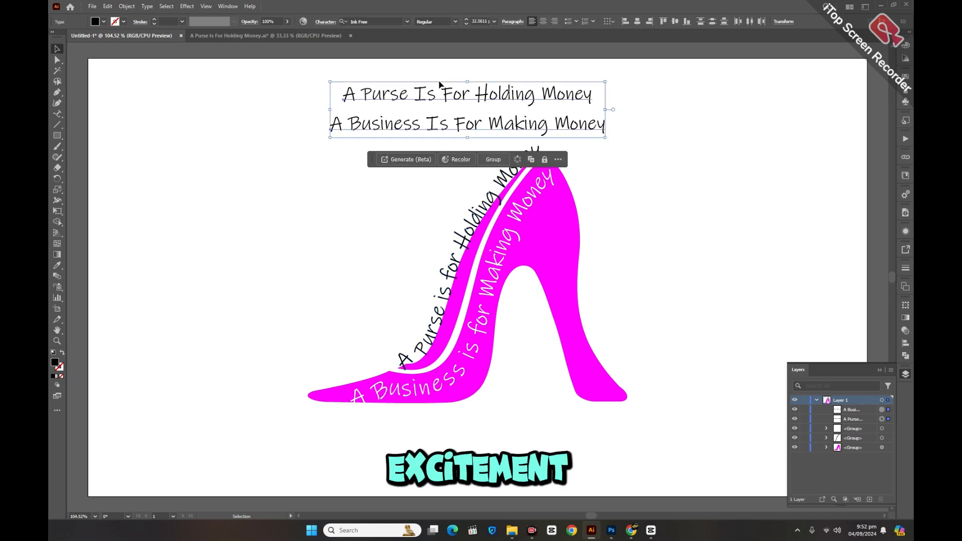
key(ctrl+g)
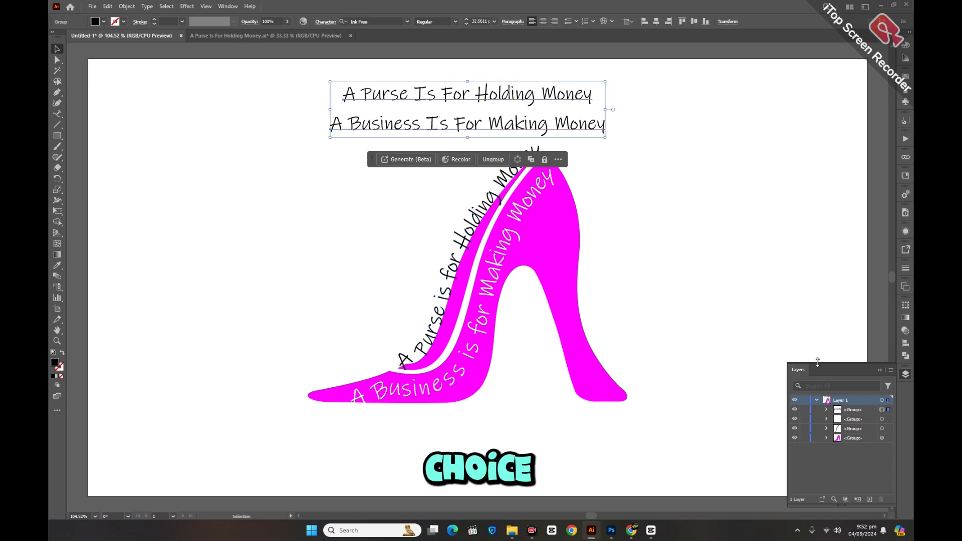
click(803, 410)
click(794, 409)
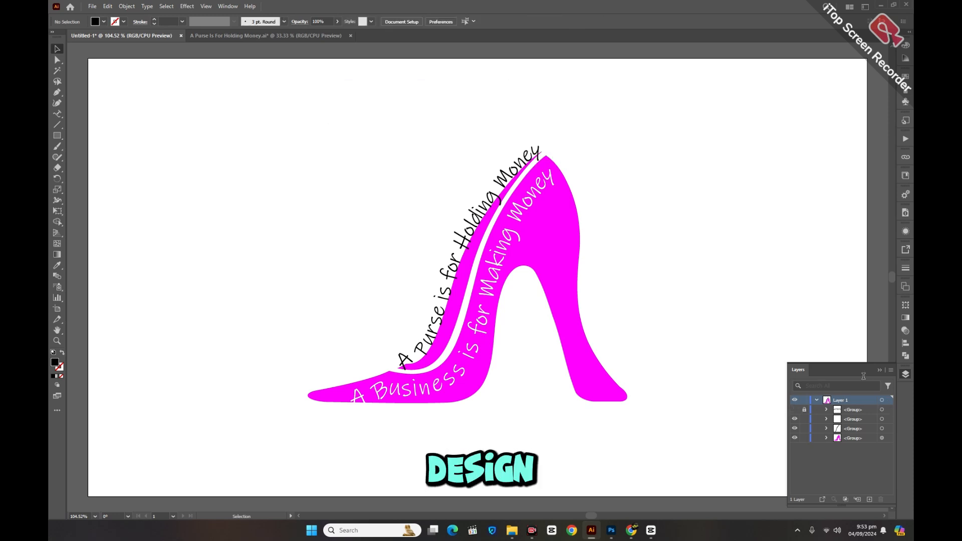
click(880, 370)
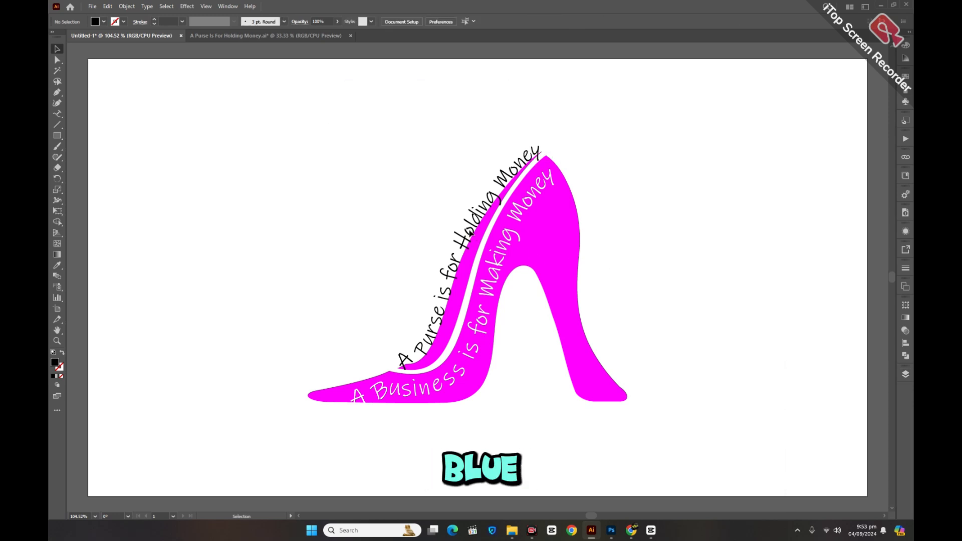
Step: Ungroup the magenta shoe artwork into separate shapes and deselect them
right_click(462, 285)
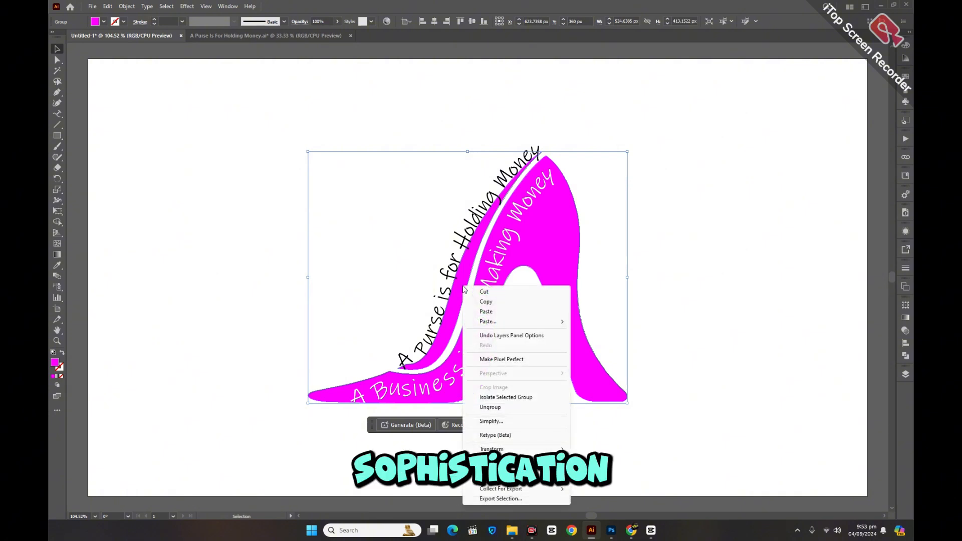
click(490, 406)
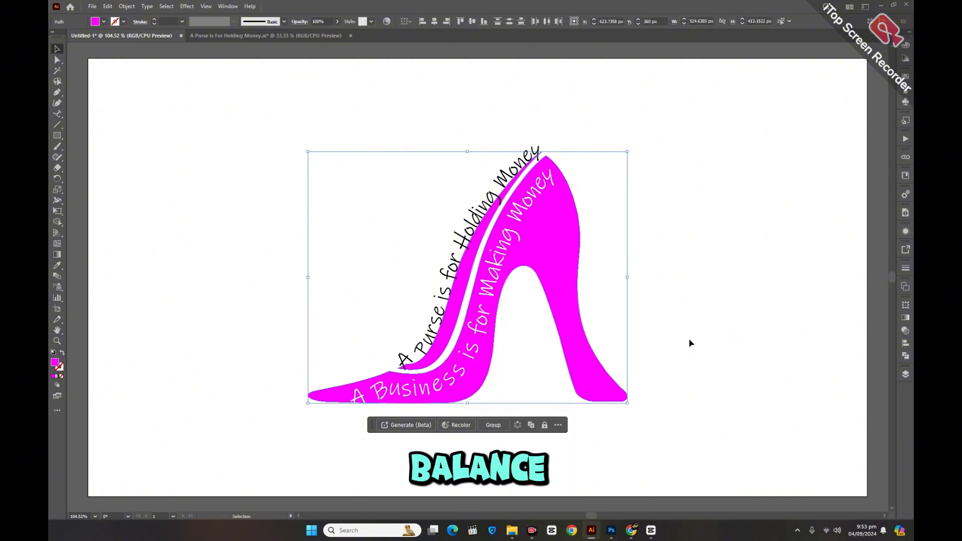
click(690, 343)
Step: Fill the narrow strip along the shoe's opening with blue and deselect it
click(469, 272)
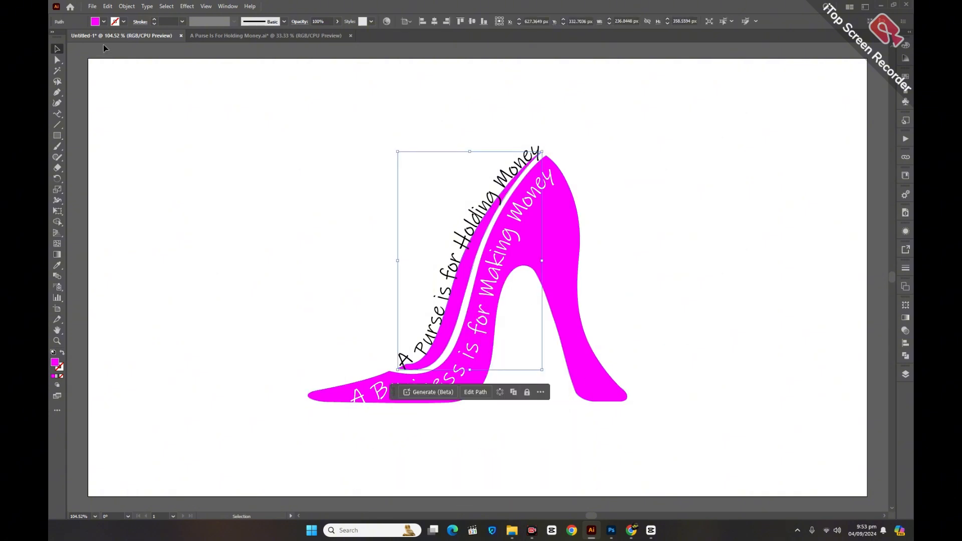
click(96, 22)
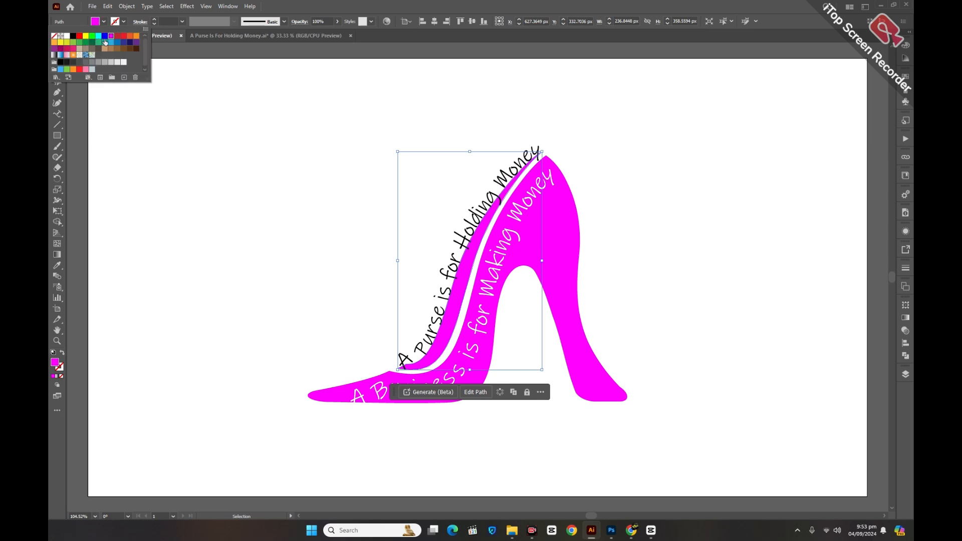
click(105, 42)
click(102, 43)
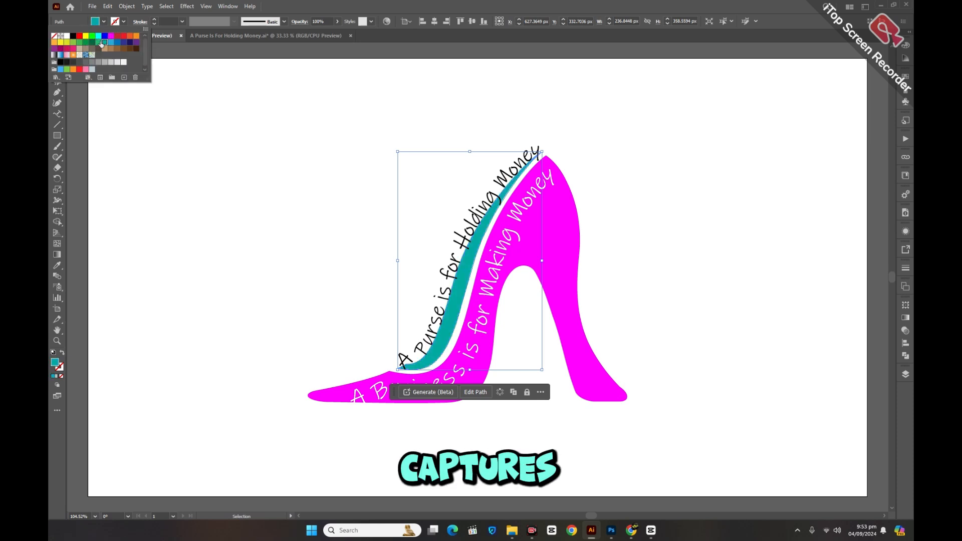
click(112, 42)
click(285, 205)
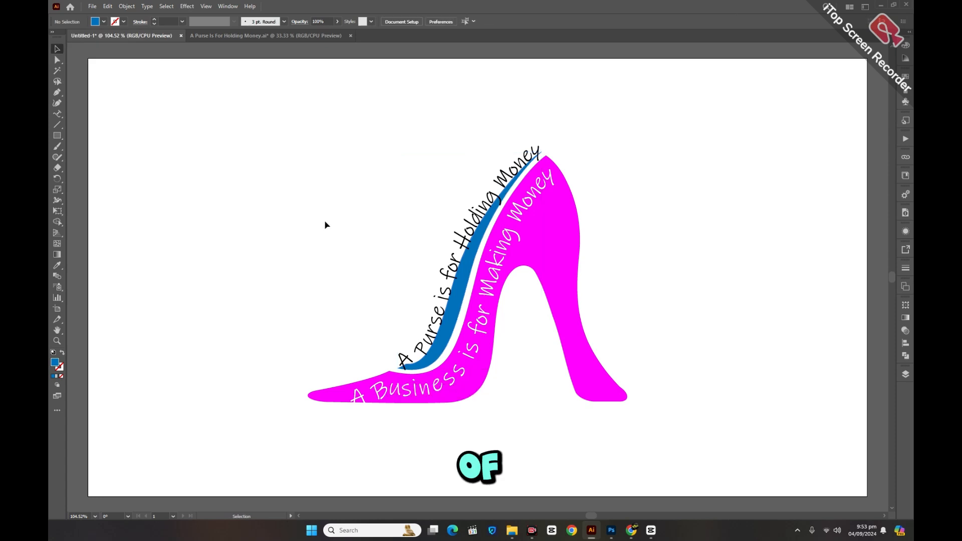
Step: Recolour the curved "A Purse is for Holding Money" lettering with the shoe's magenta, sampled using the Eyedropper
click(469, 227)
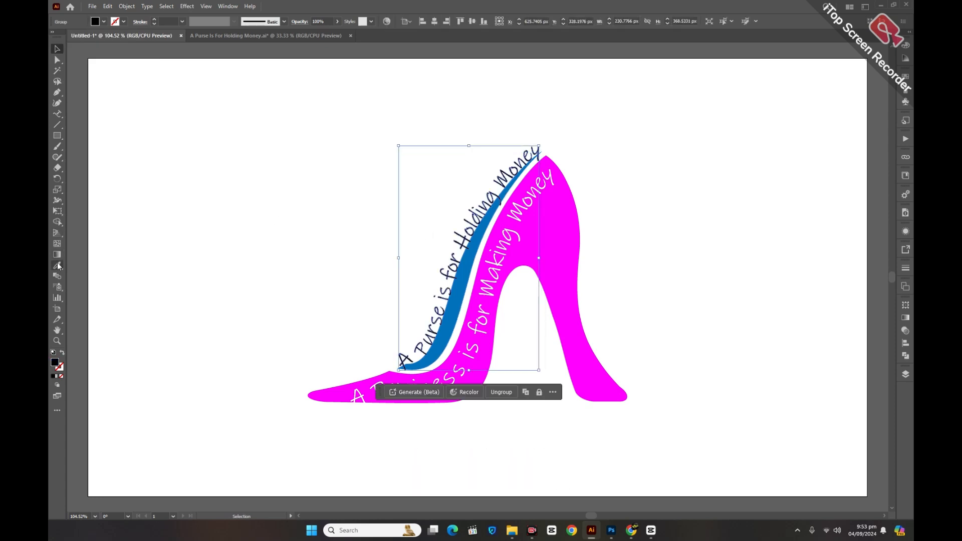
click(57, 266)
click(531, 244)
click(59, 49)
click(364, 275)
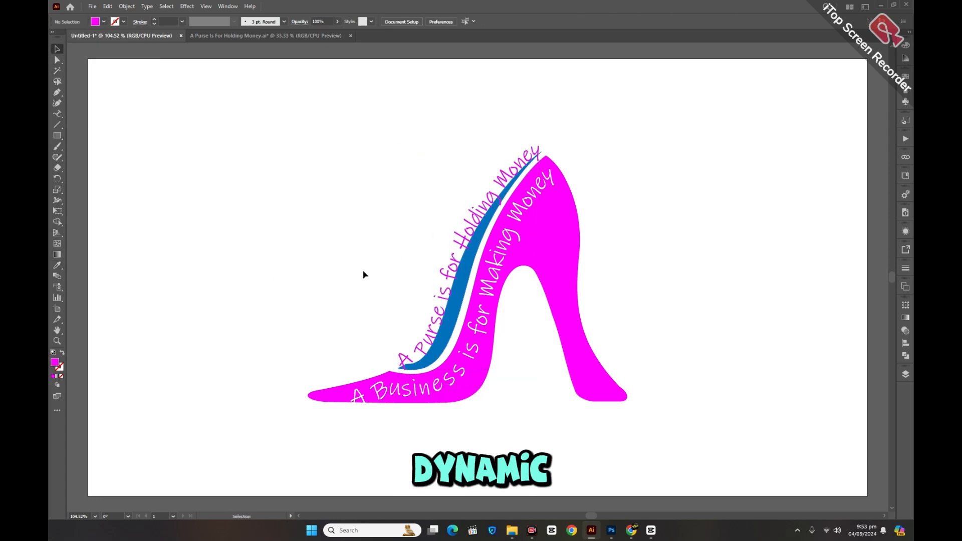
Step: Paste a copy of the magenta "A Purse is for Holding Money" lettering directly behind it and fill the copy white
click(452, 272)
click(107, 7)
click(107, 7)
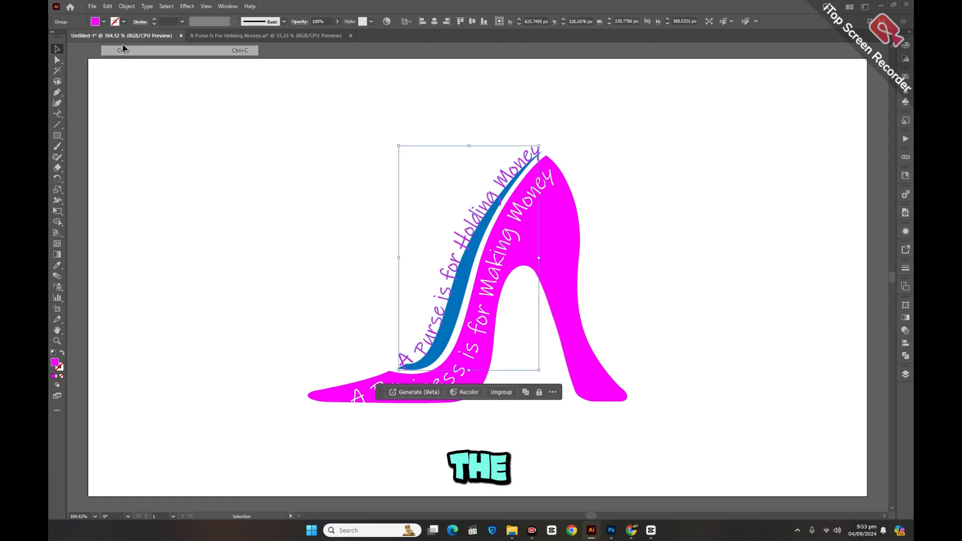
click(108, 7)
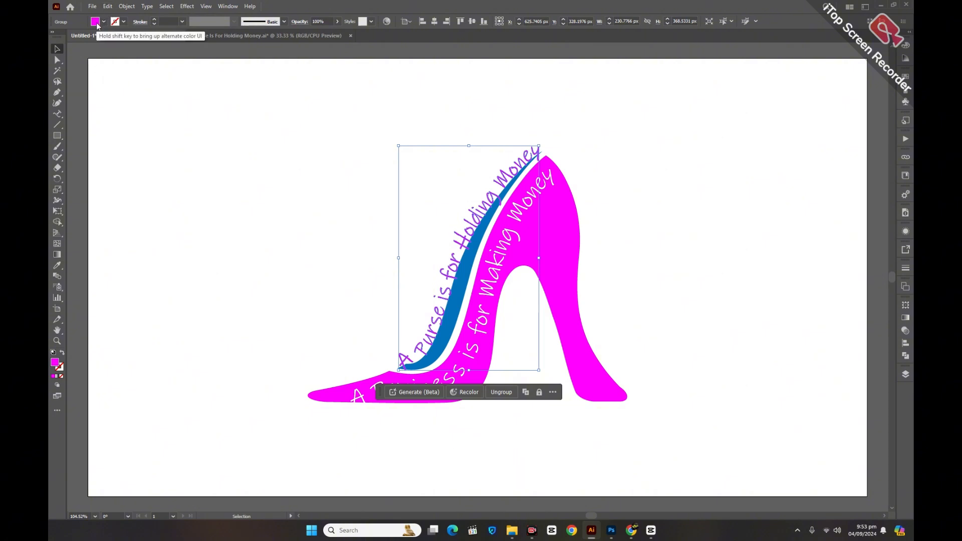
click(97, 25)
click(65, 36)
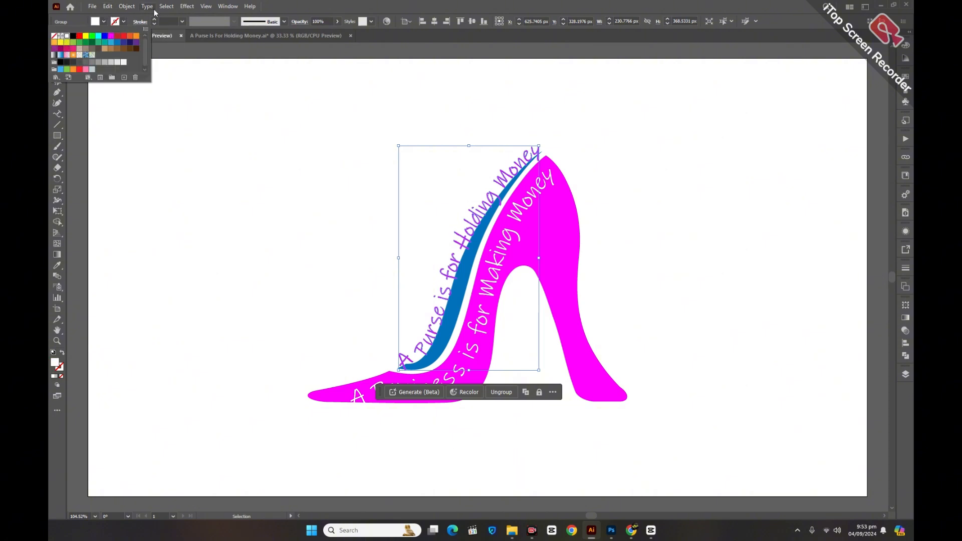
Step: Apply an Offset Path effect of 2 px to the white copy of the "A Purse is for Holding Money" lettering
click(187, 6)
mouse_move(241, 86)
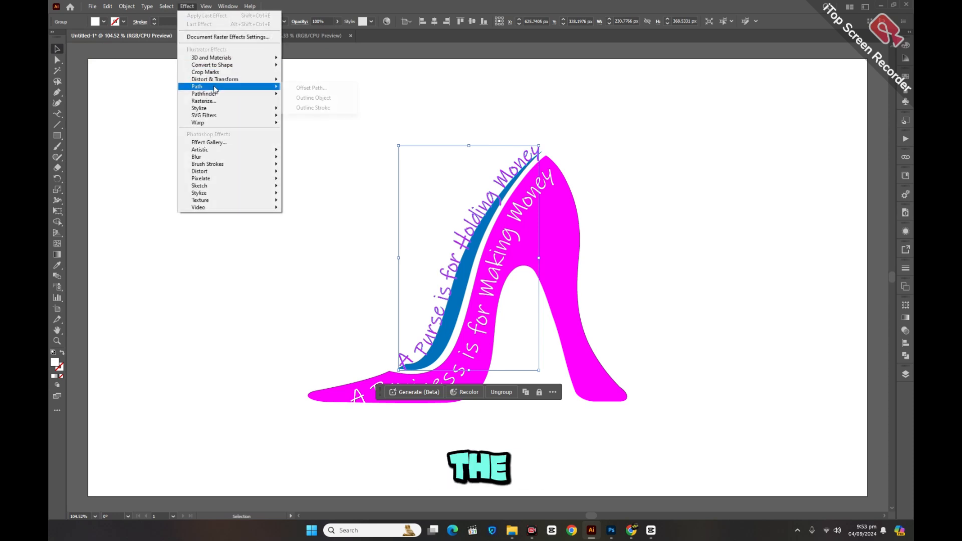
click(300, 90)
click(617, 224)
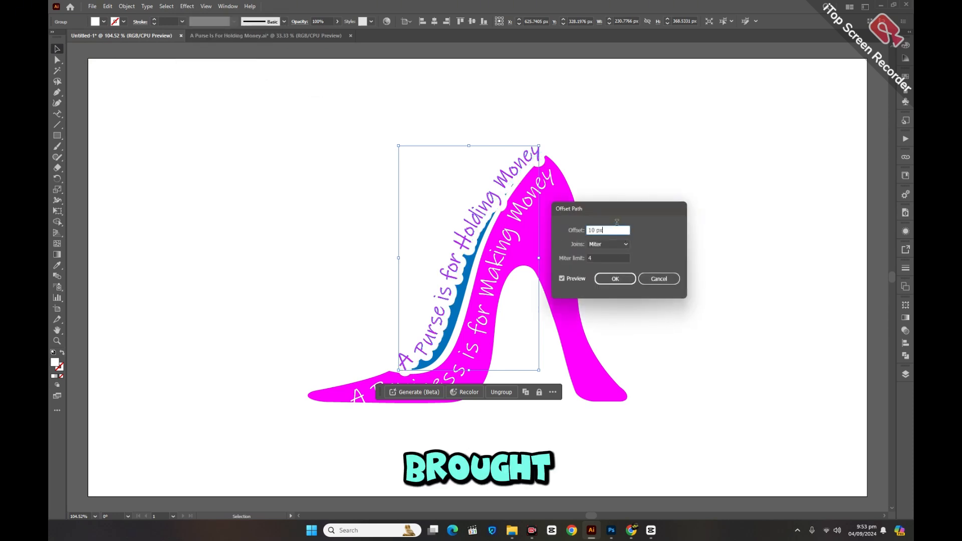
key(Down)
key(Down)
key(Down)
key(Down)
key(Down)
key(Down)
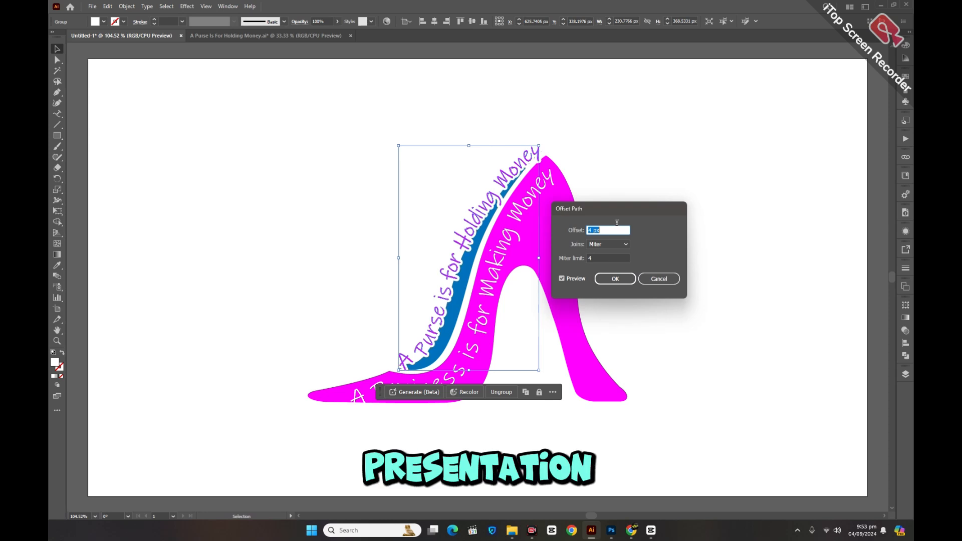
key(Down)
key(Down)
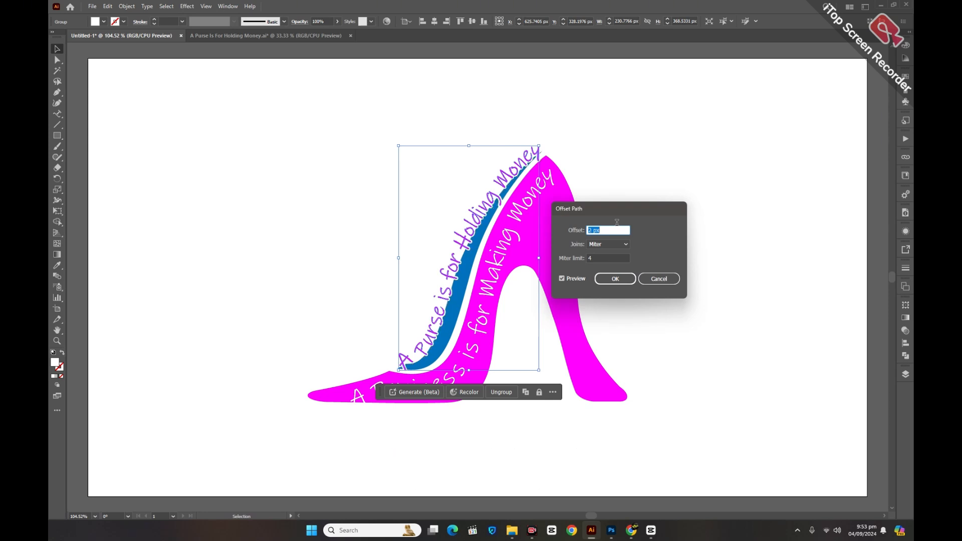
click(615, 279)
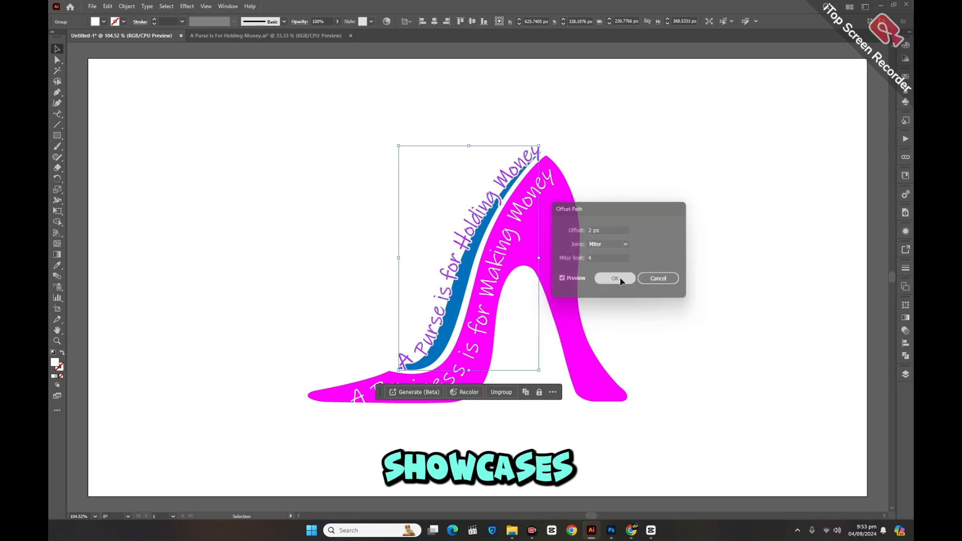
Step: Expand the offset white copy's appearance, unite its overlapping shapes and deselect it
click(127, 6)
click(159, 135)
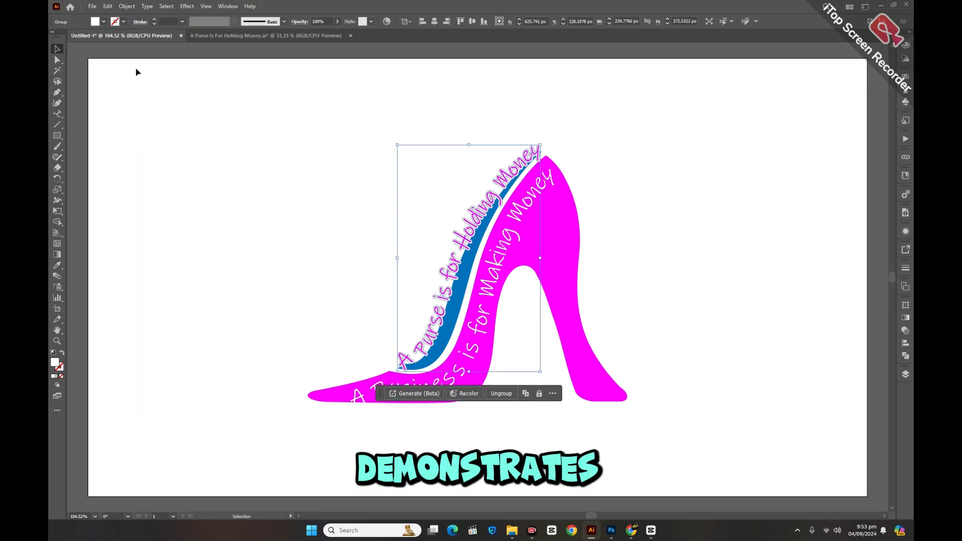
click(127, 6)
click(140, 125)
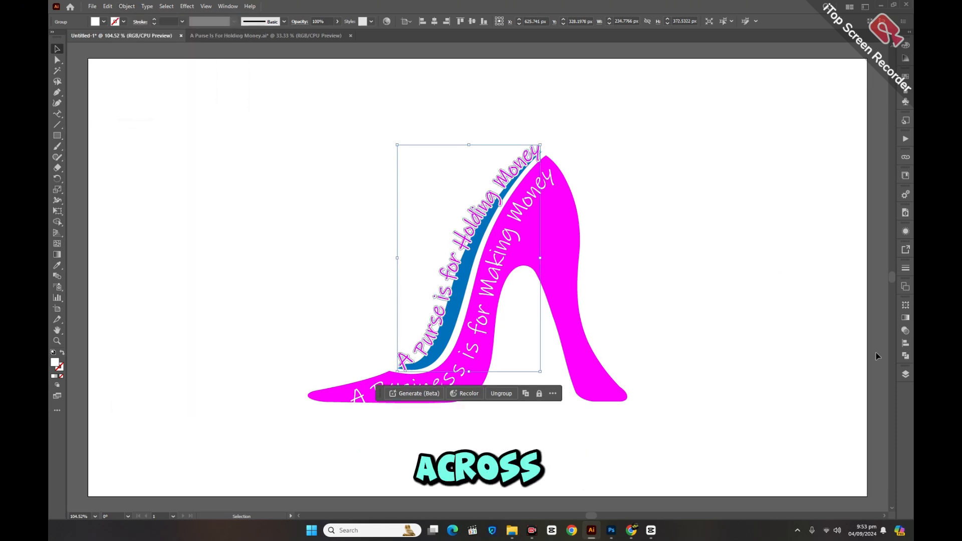
click(905, 356)
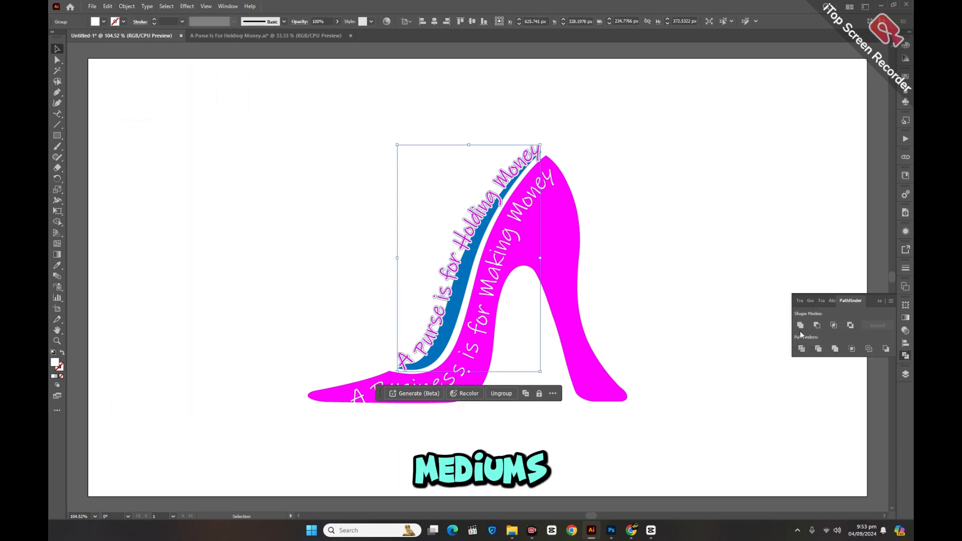
click(882, 301)
click(741, 507)
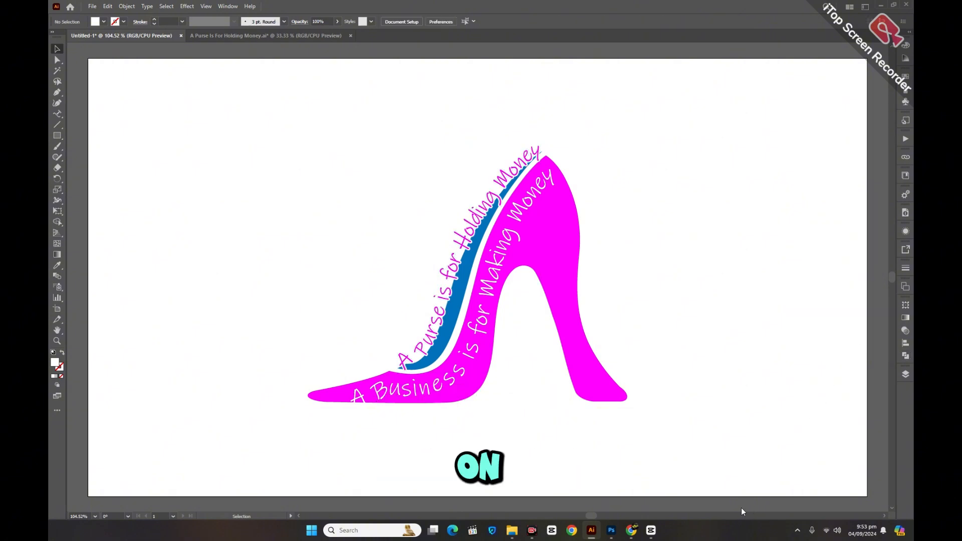
Step: Duplicate the white "A Business is for Making Money" lettering in place and open its fill colour swatches
click(498, 265)
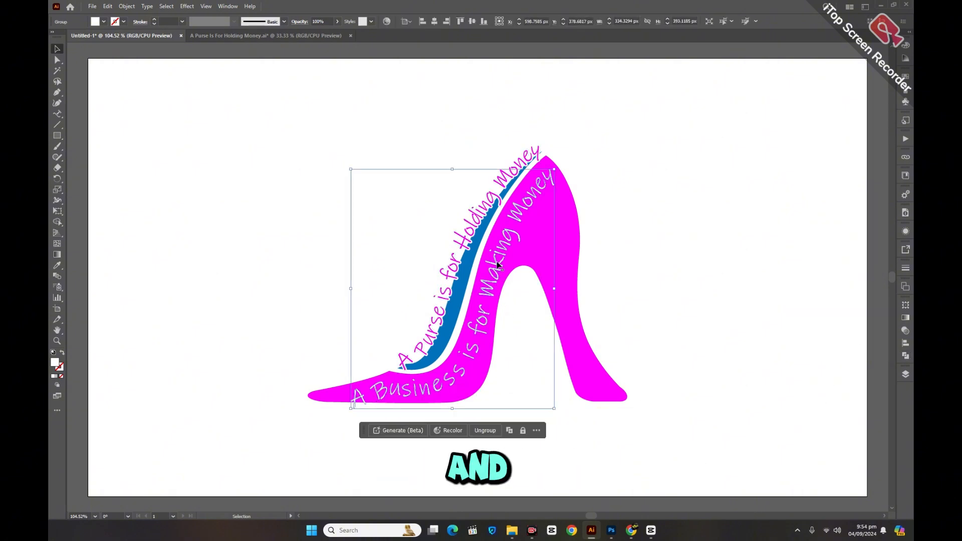
click(107, 6)
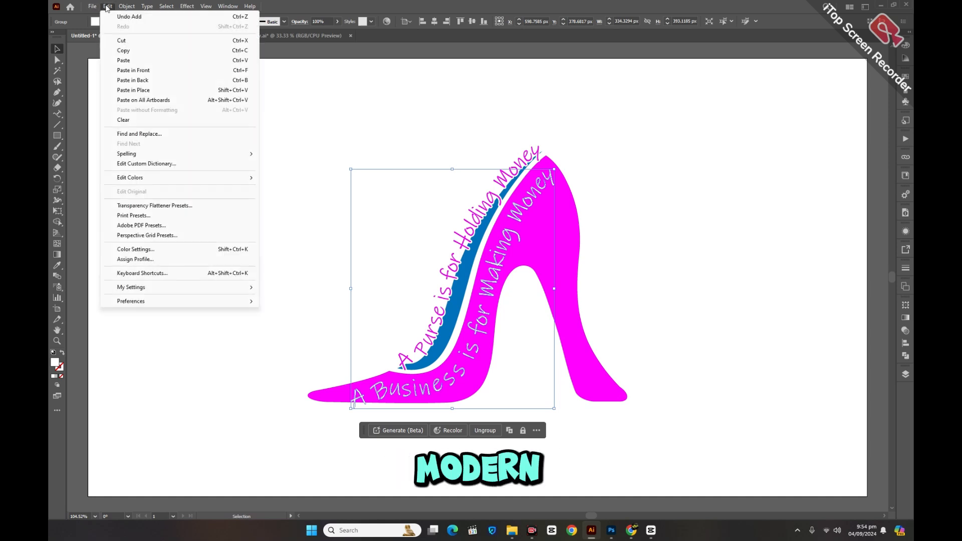
click(124, 51)
click(109, 7)
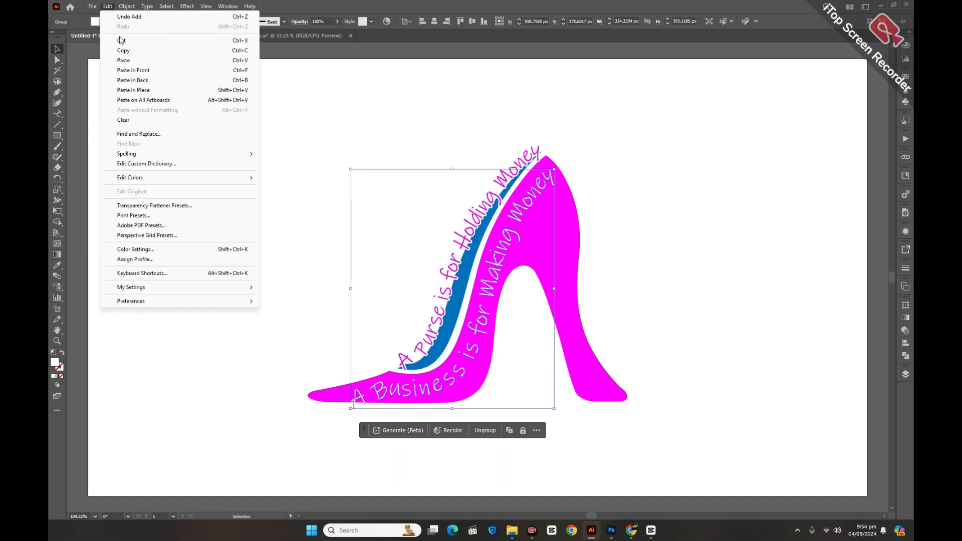
click(141, 73)
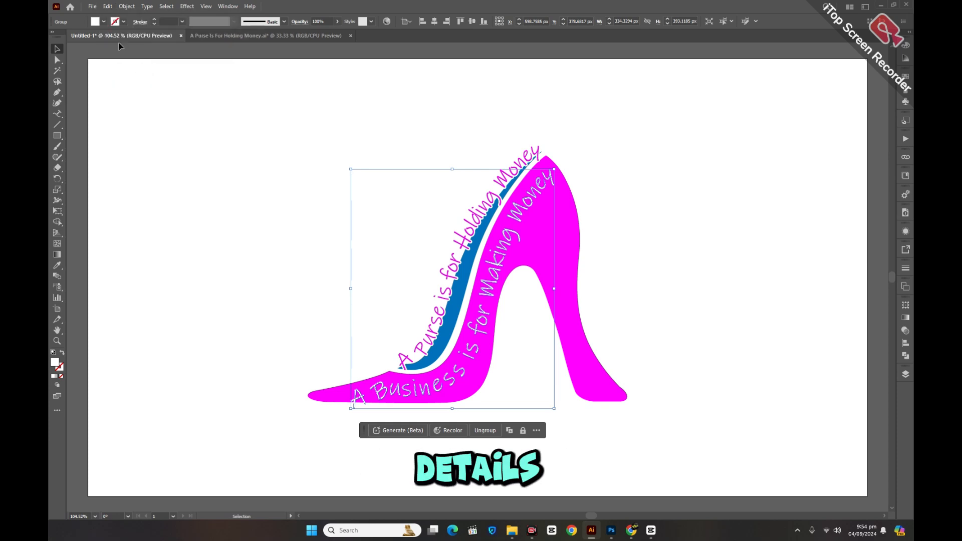
click(94, 23)
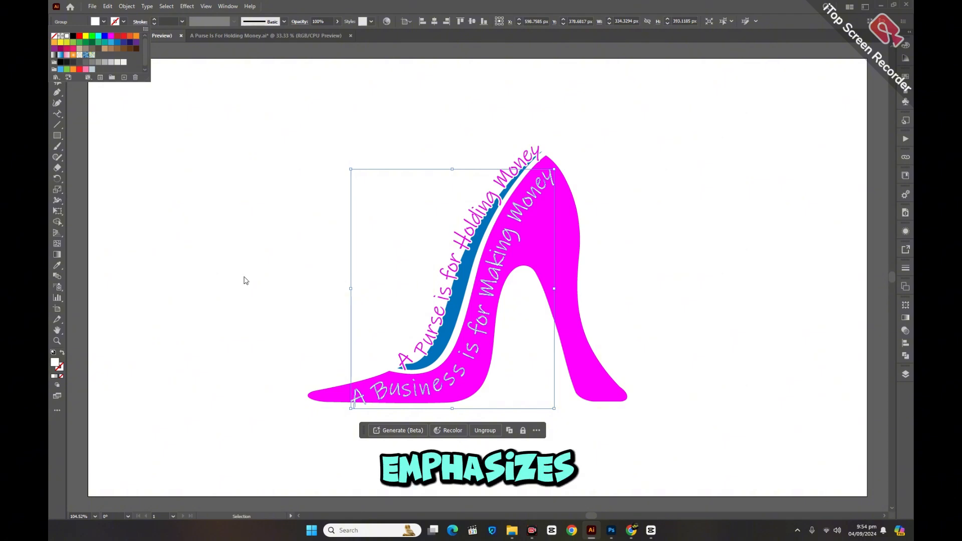
Step: Apply an Offset Path effect of 3 px to the duplicated "A Business is for Making Money" lettering and expand its appearance
click(187, 6)
click(187, 6)
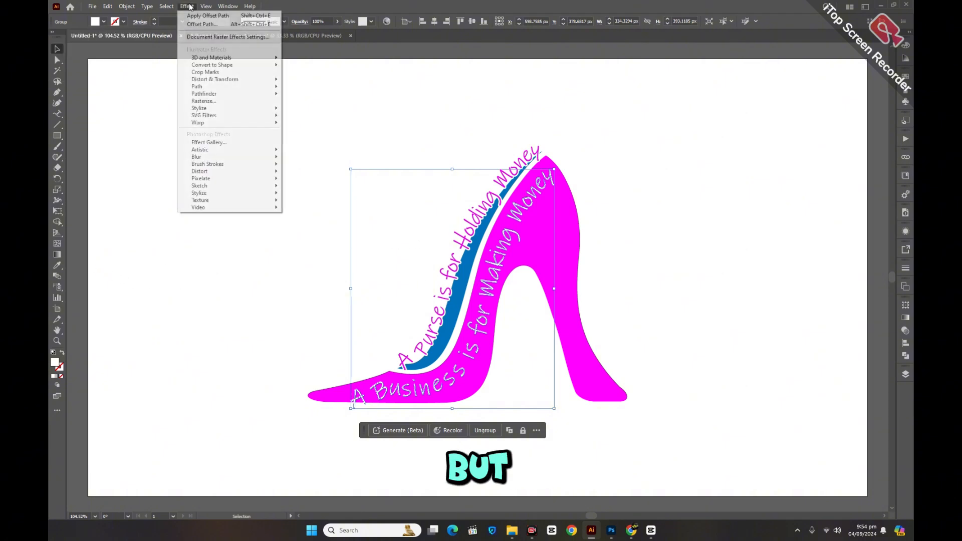
mouse_move(221, 86)
click(307, 90)
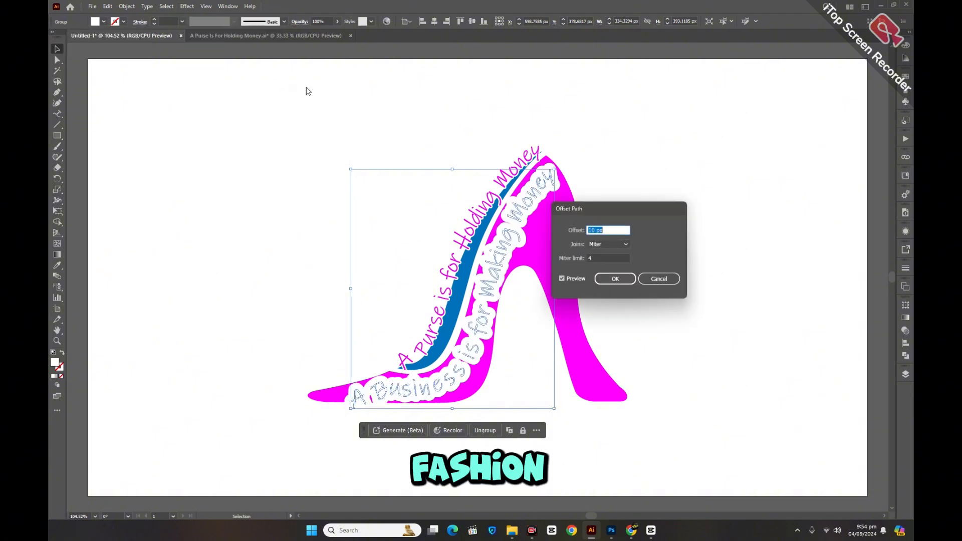
click(615, 227)
key(Down)
key(Down)
key(Down)
key(Down)
key(Down)
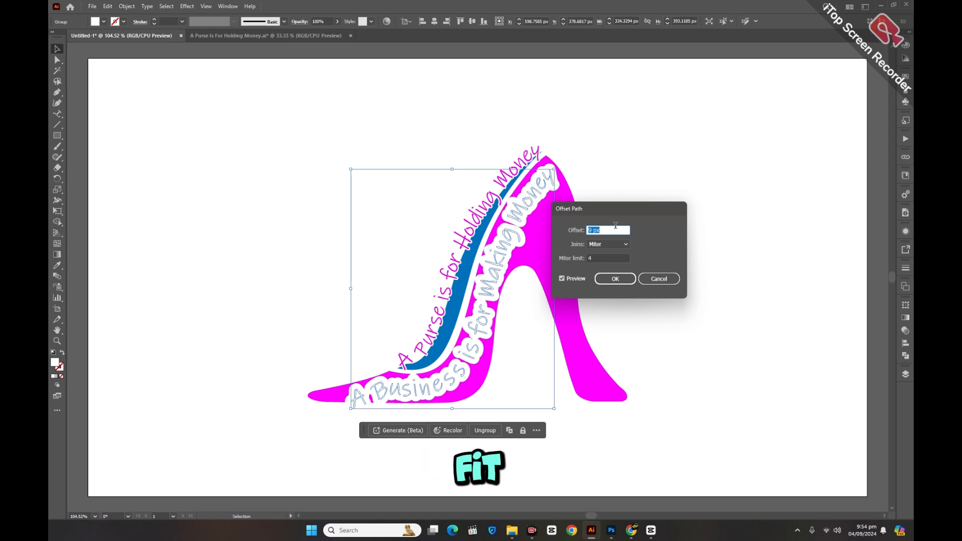
key(Down)
key(Down)
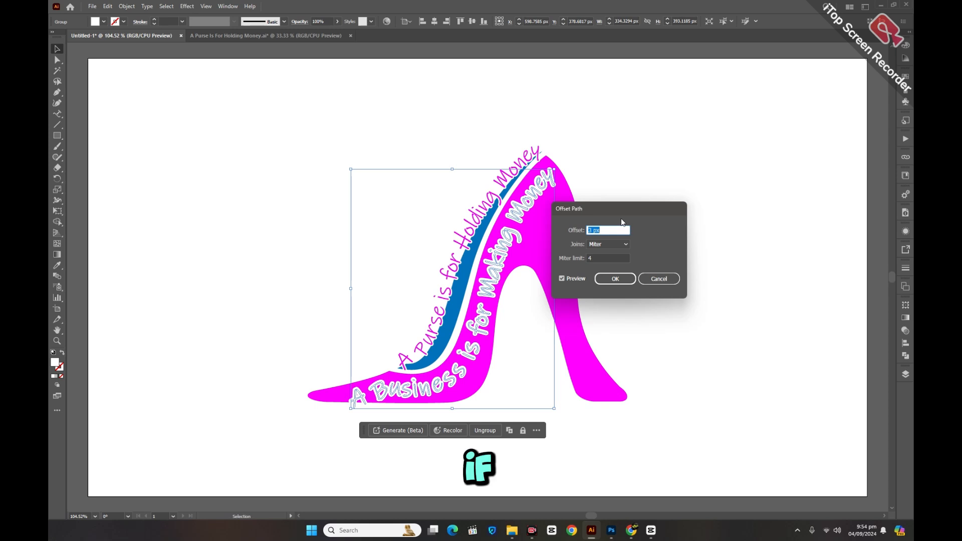
click(611, 281)
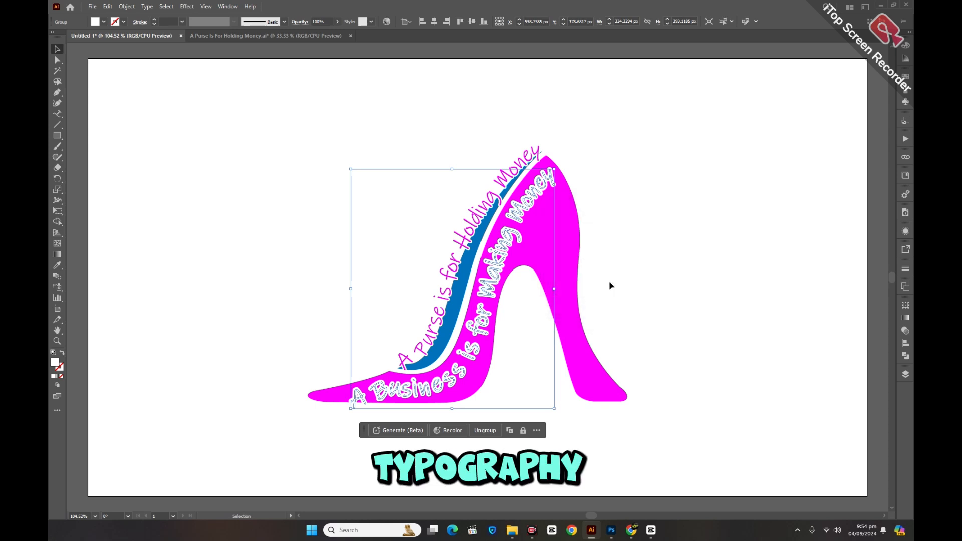
click(127, 6)
click(161, 135)
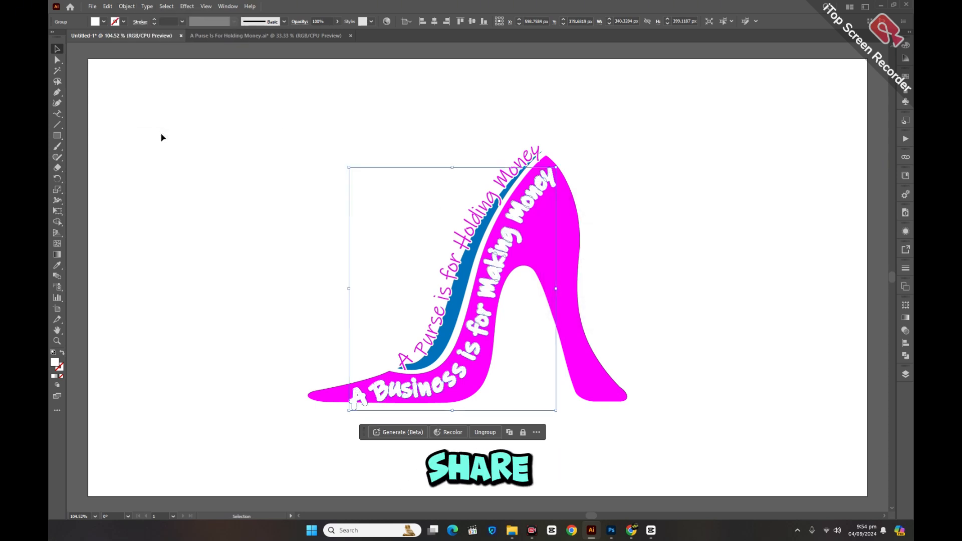
Step: Recolour the expanded offset copy of the "A Business is for Making Money" lettering with the blue sampled from the shoe's inner part
click(905, 356)
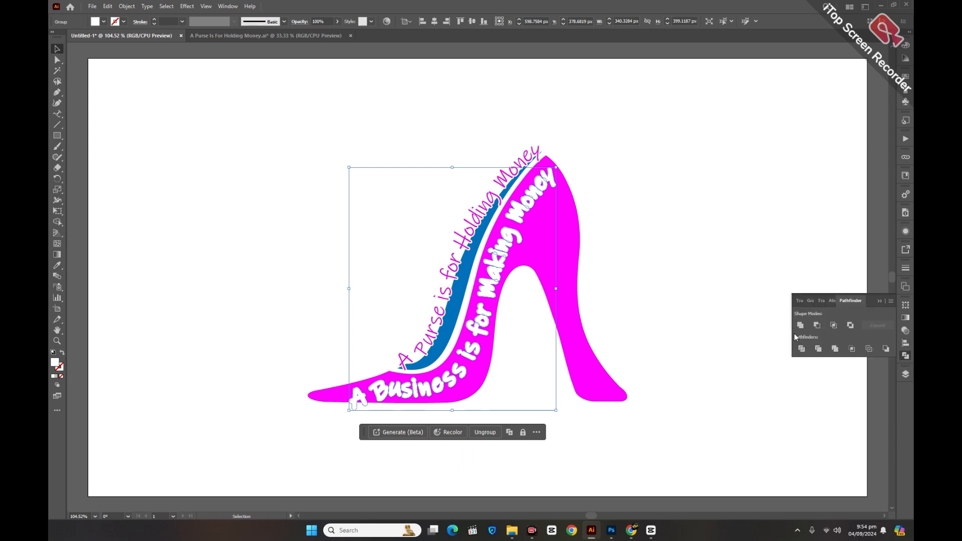
click(57, 265)
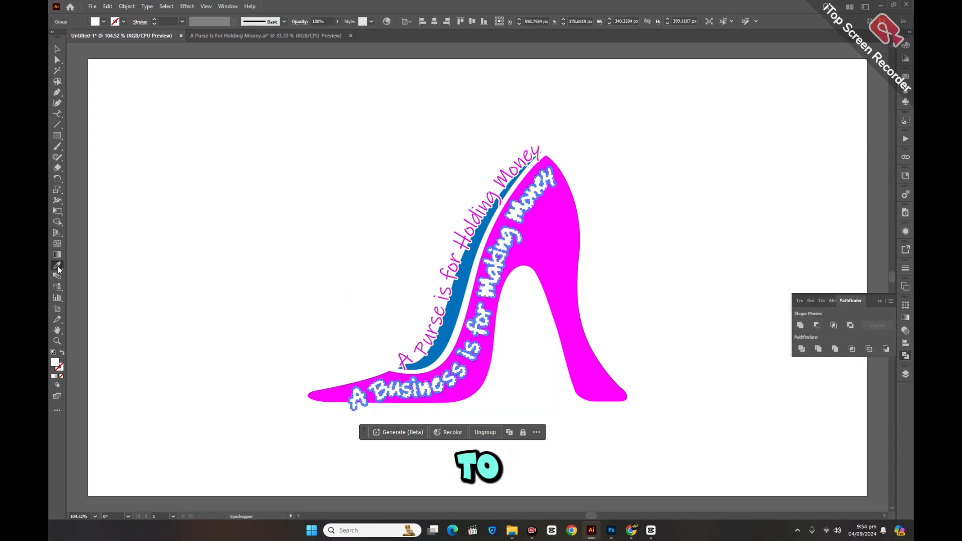
click(470, 259)
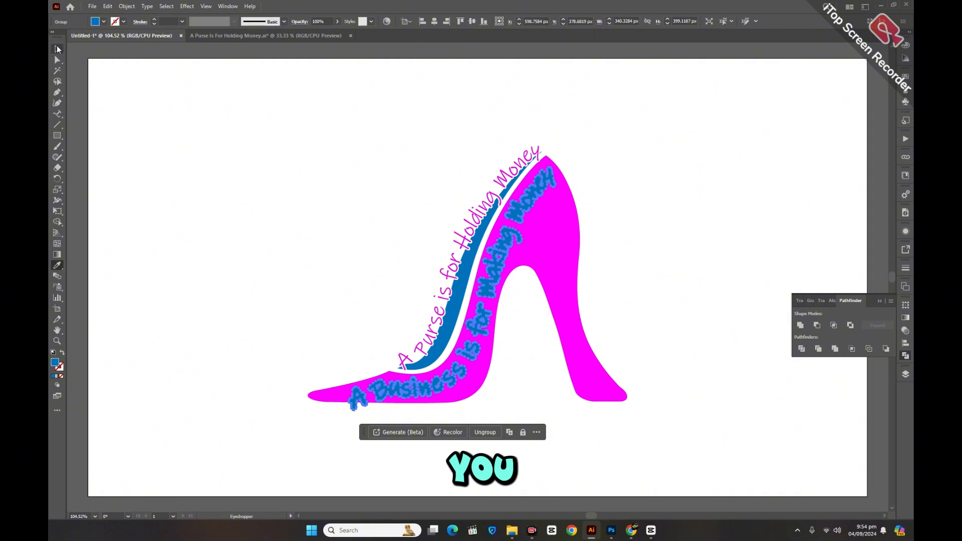
click(57, 48)
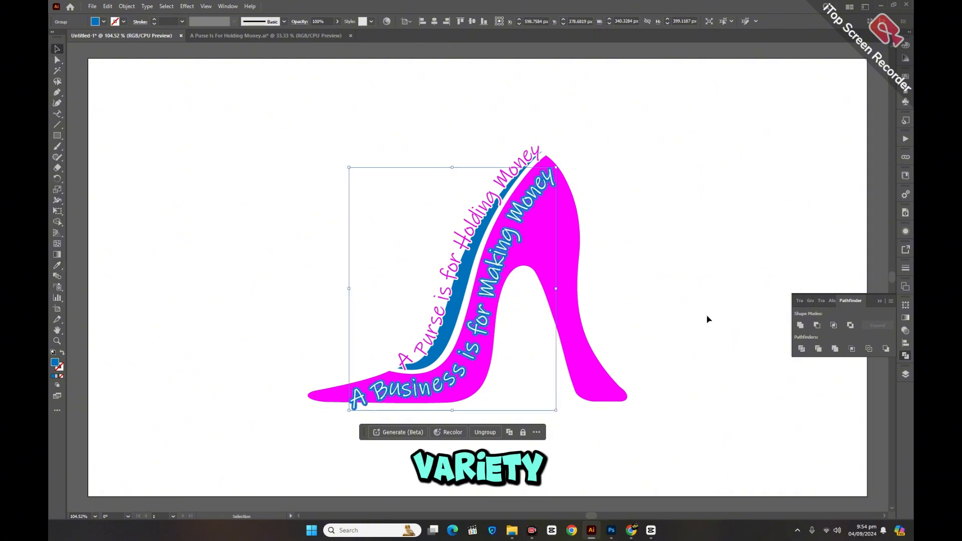
click(706, 318)
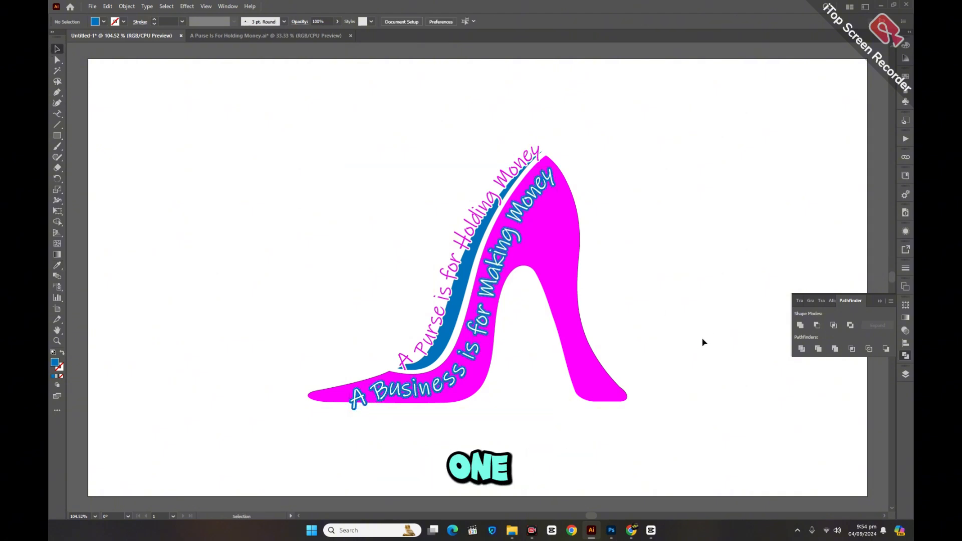
click(465, 371)
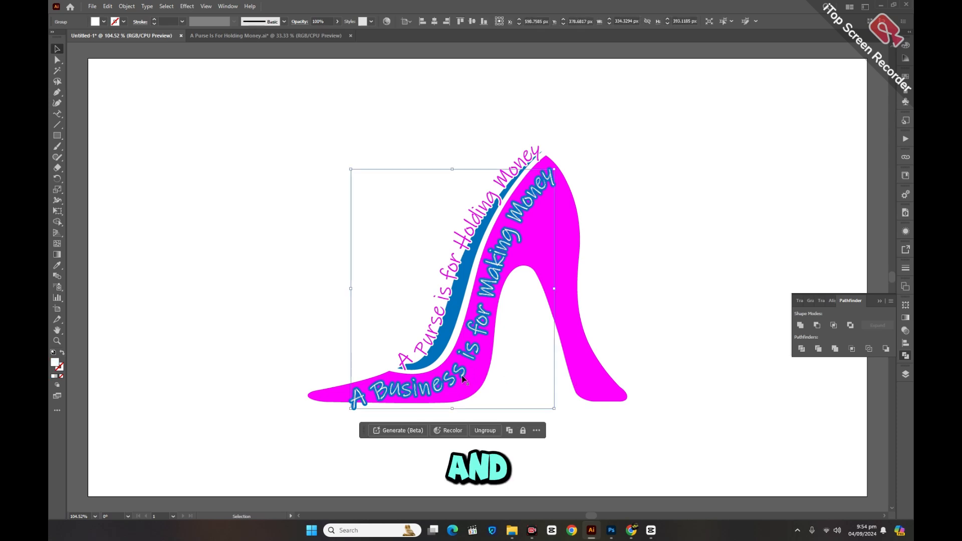
click(458, 415)
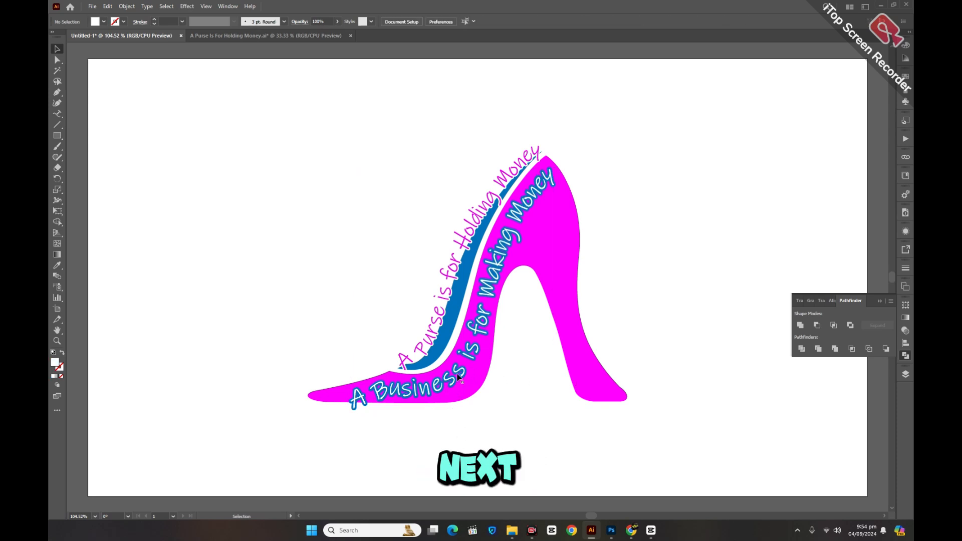
Step: Set the fill of the offset outline behind "A Business is for Making Money" to white and deselect it
click(457, 377)
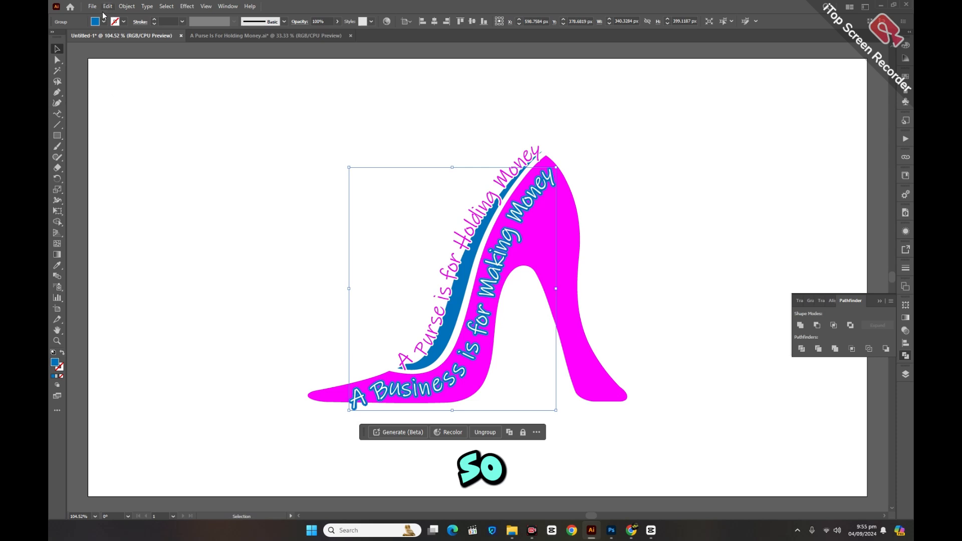
click(96, 24)
click(61, 38)
click(165, 155)
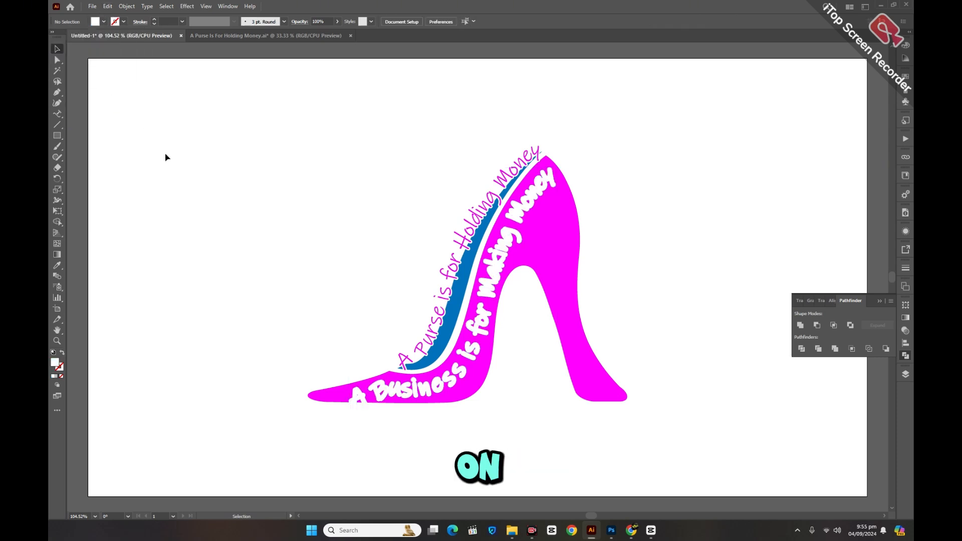
Step: Recolour the front "A Business is for Making Money" lettering with the blue sampled from the shoe's inner part and deselect it
click(445, 378)
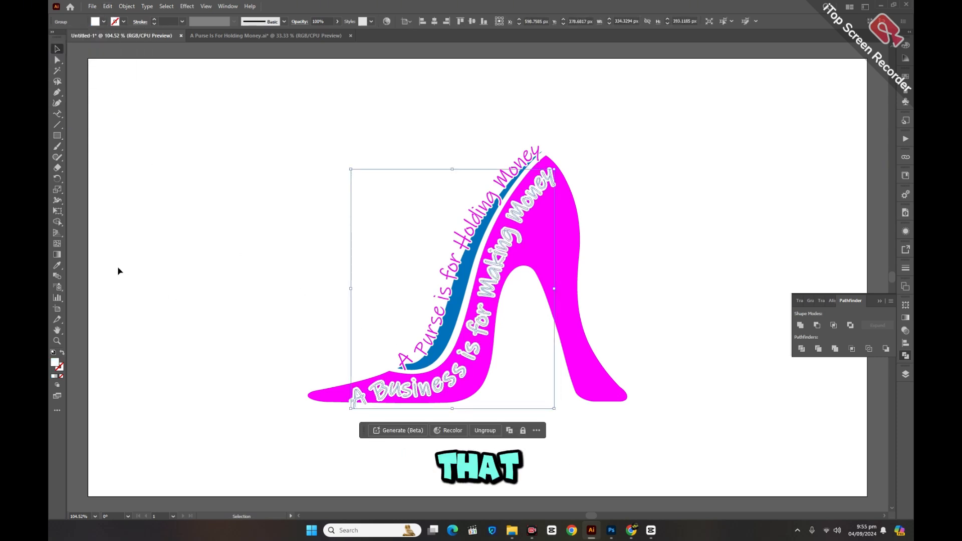
click(57, 265)
click(425, 306)
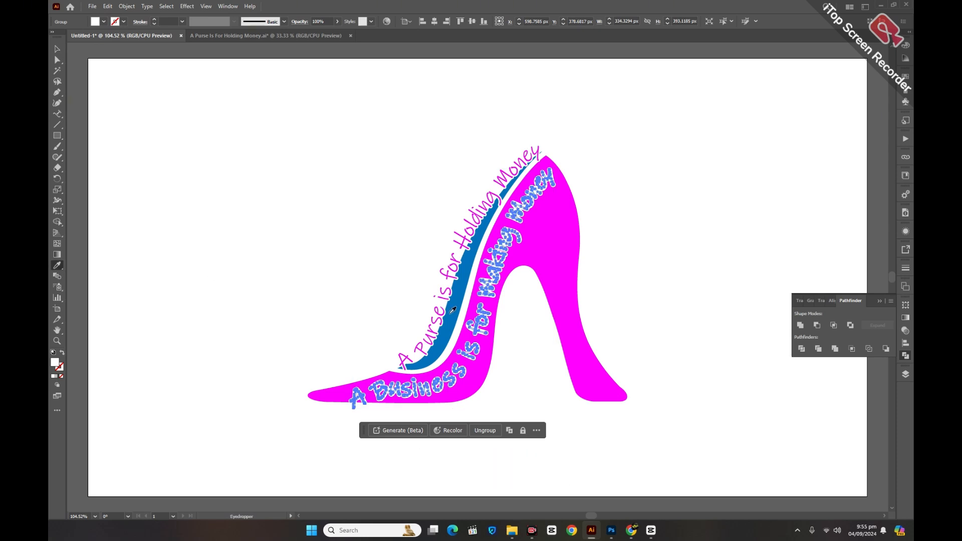
click(452, 310)
click(57, 49)
click(198, 147)
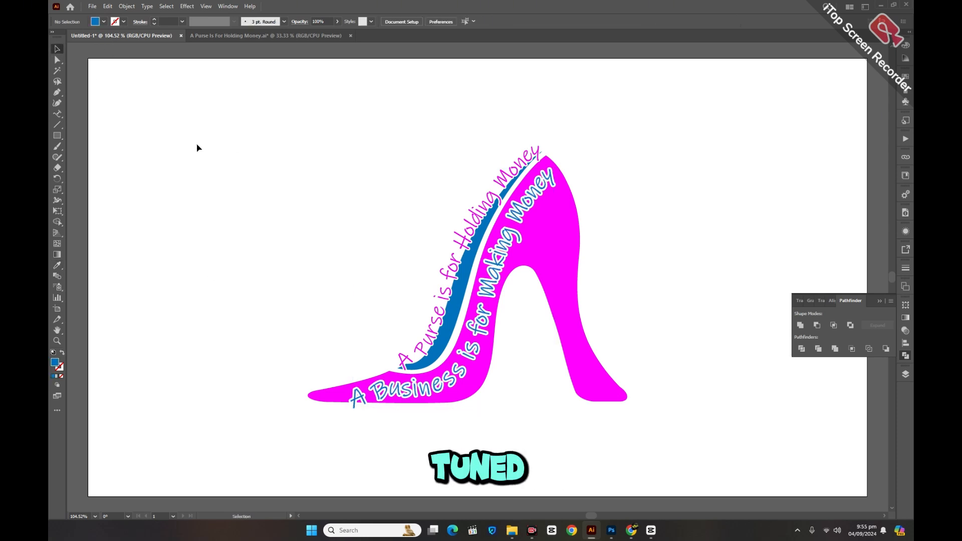
click(876, 299)
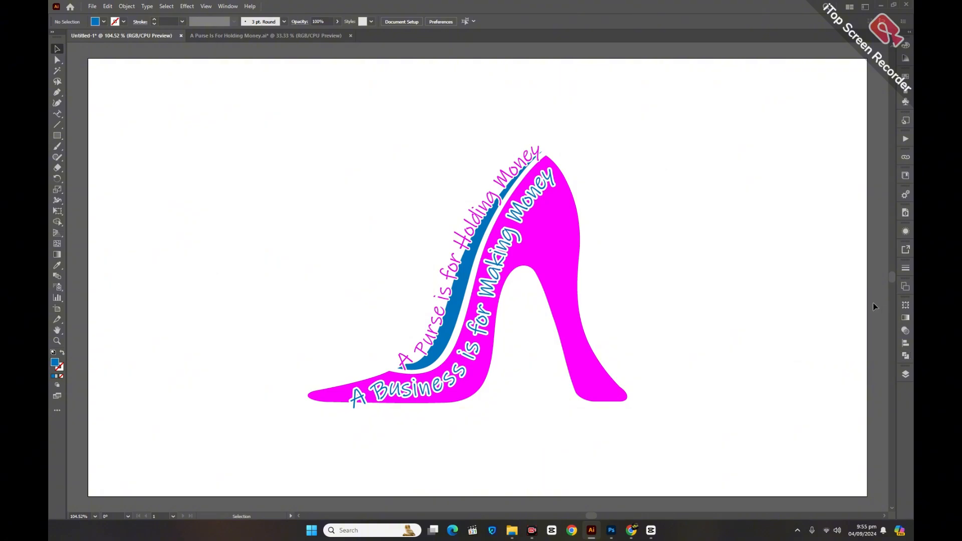